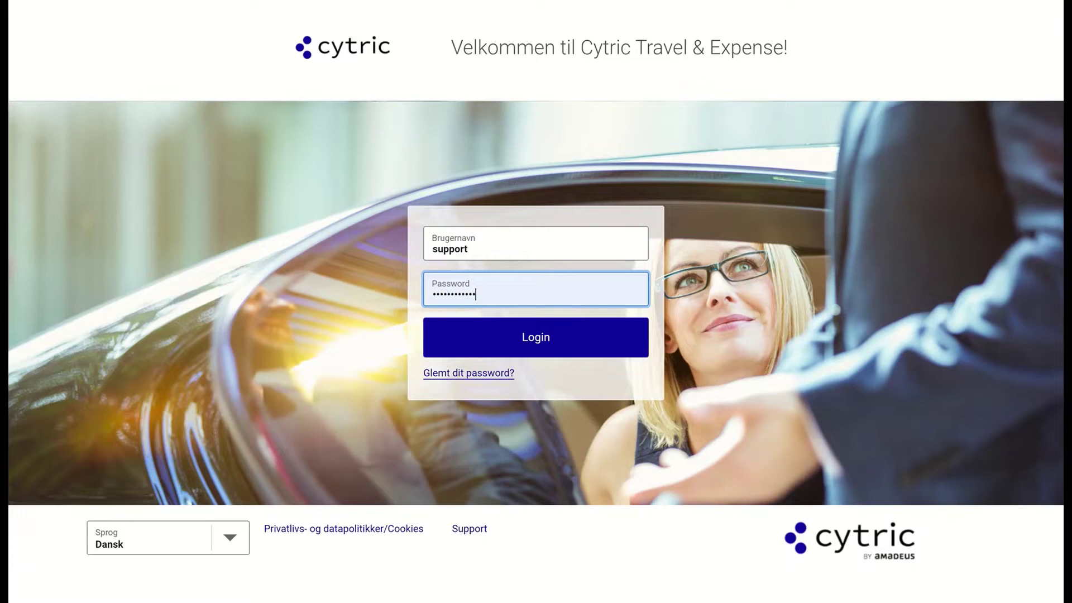
Check the available login languages, keep Dansk, and log in with the credentials already filled in.
click(230, 537)
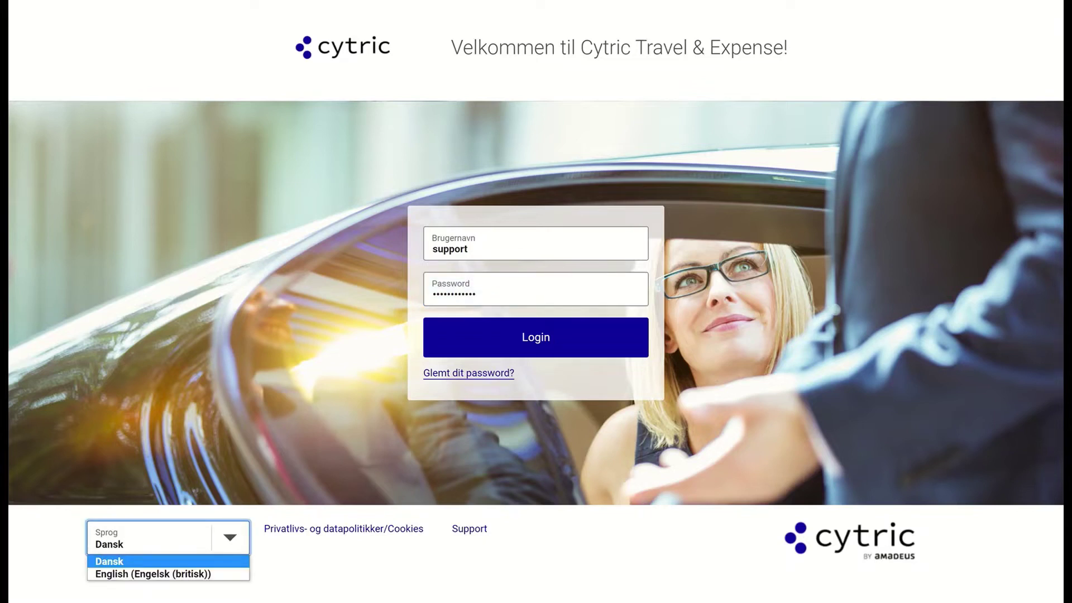
key(Escape)
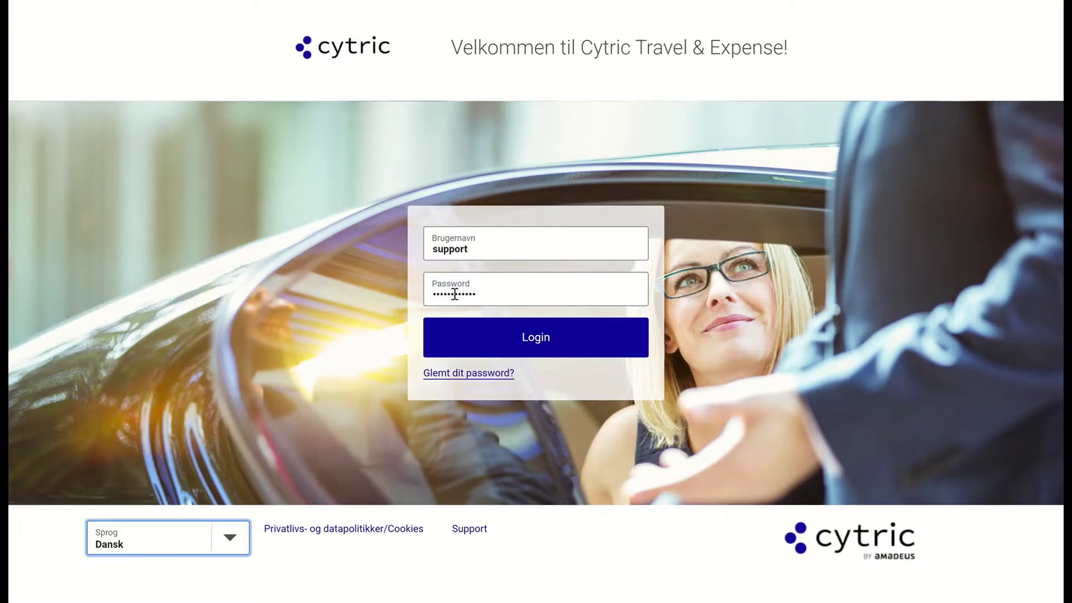
click(525, 342)
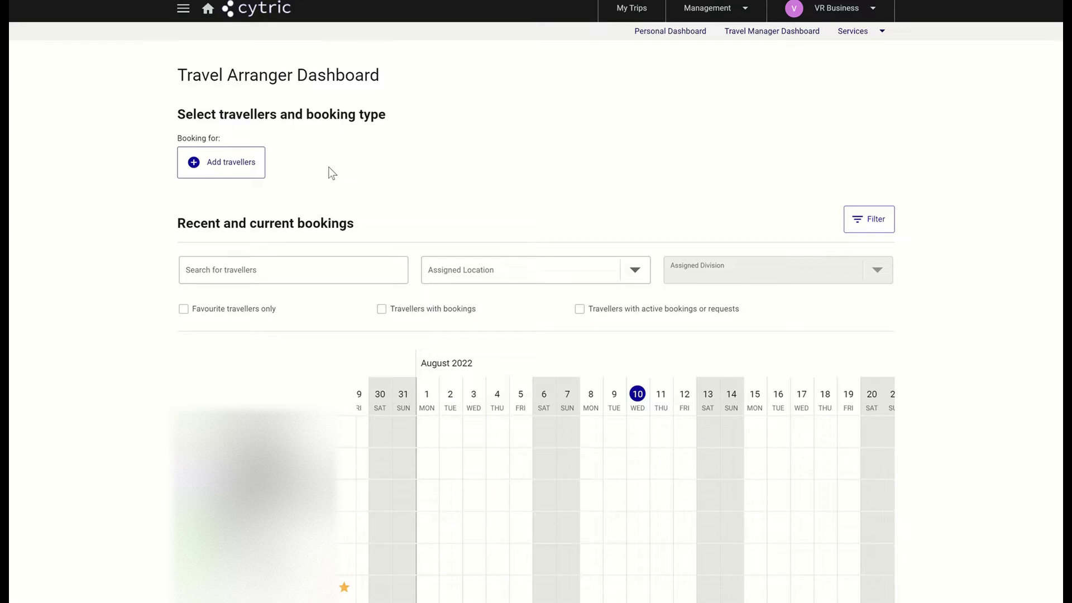
Search the travellers by the employee's first name, add the matching person to the booking and mark them as a favourite.
click(231, 167)
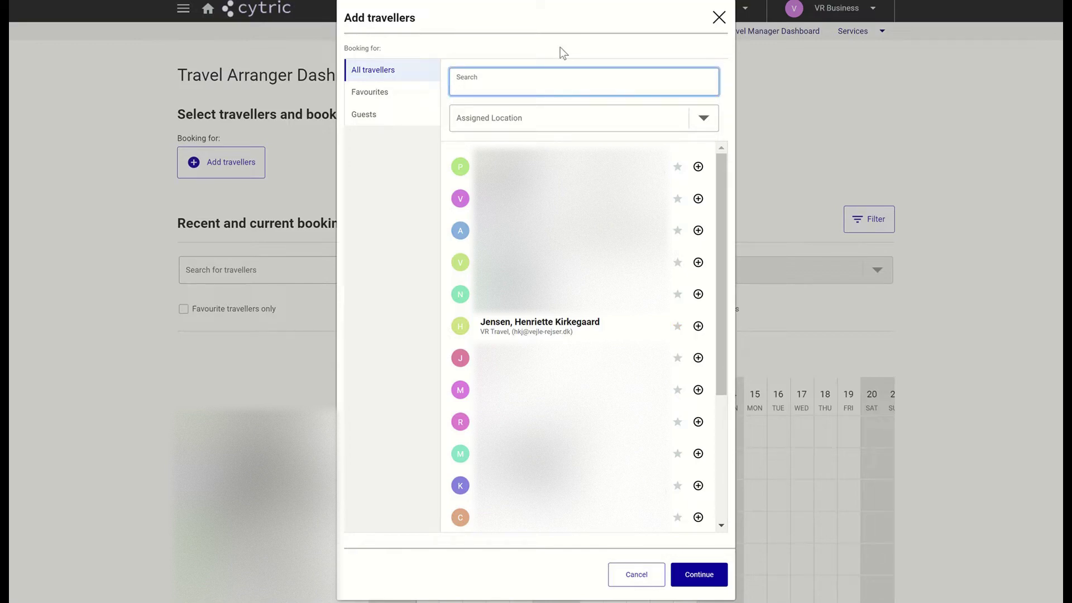
text(henriette)
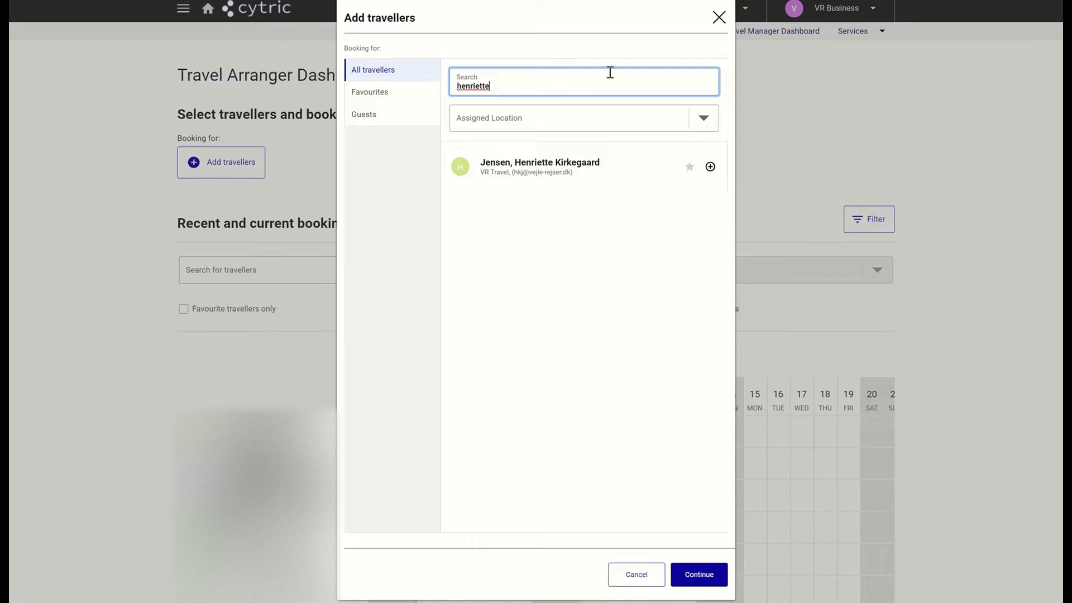
click(710, 167)
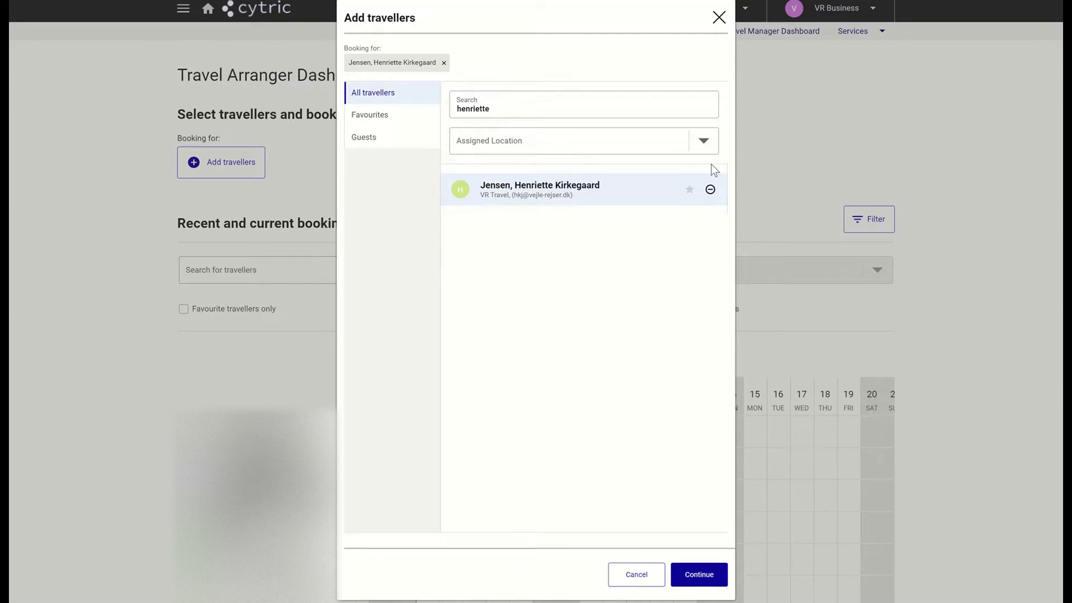
click(690, 191)
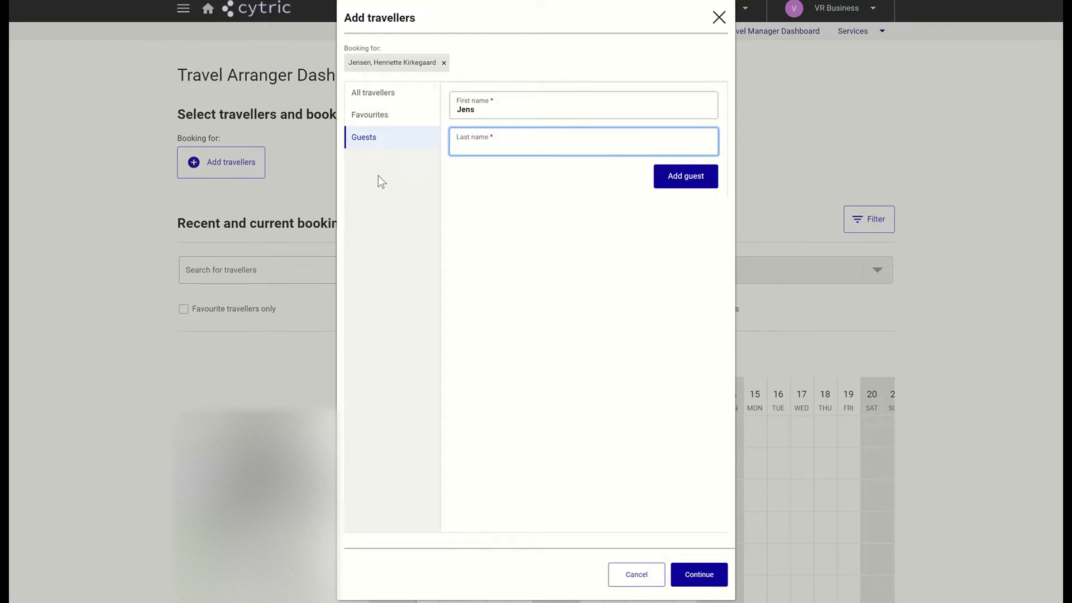
Complete the guest's last name, add the guest to the booking, and remove that guest again.
text(Hansen)
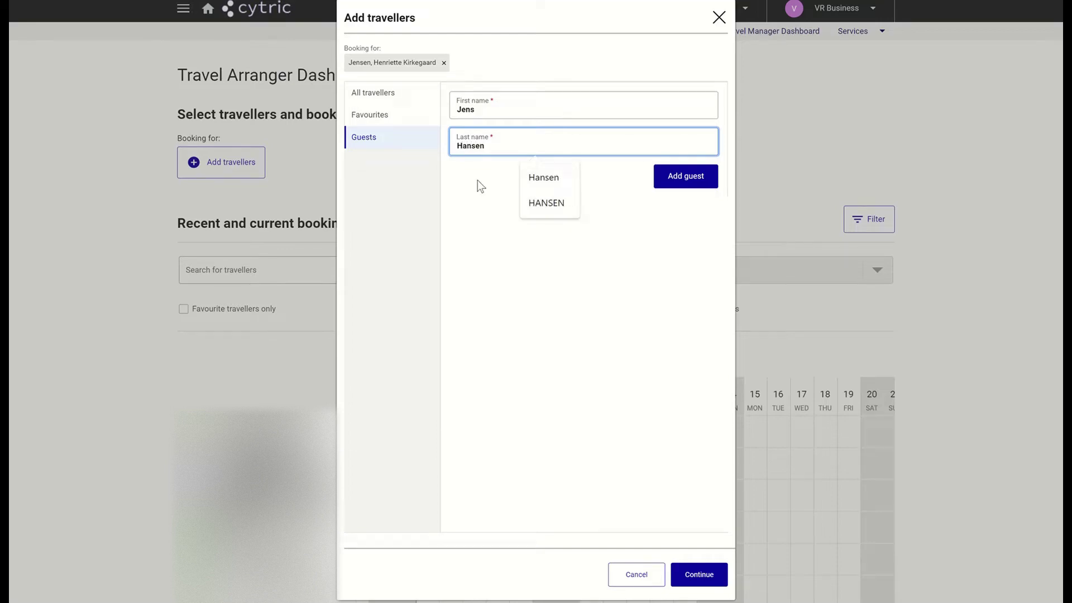
click(545, 178)
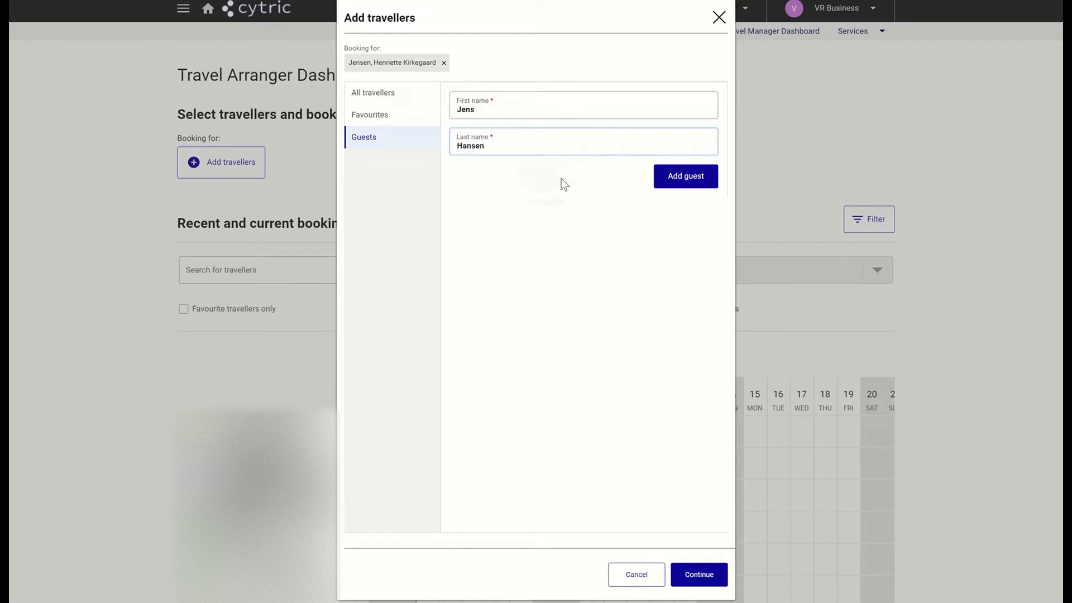
click(670, 189)
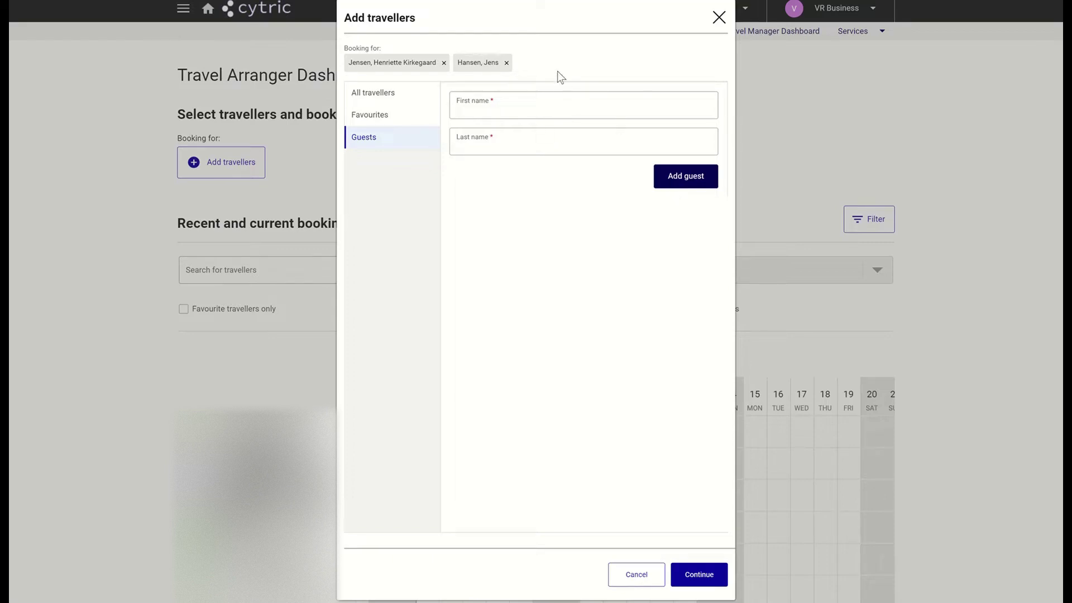
click(507, 62)
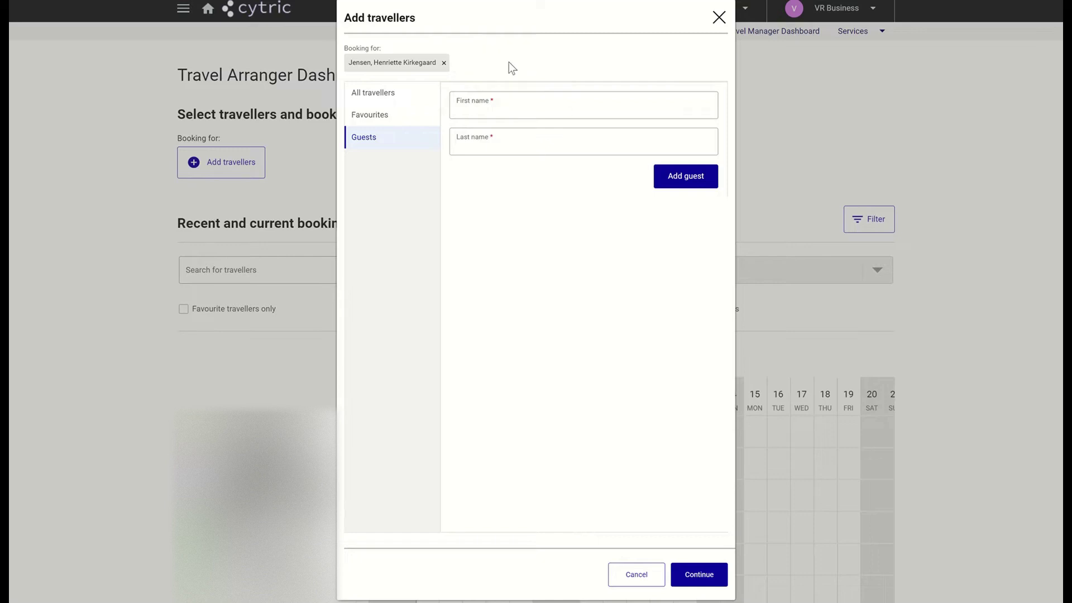
Confirm the selected traveller and start a flight booking for them.
click(699, 574)
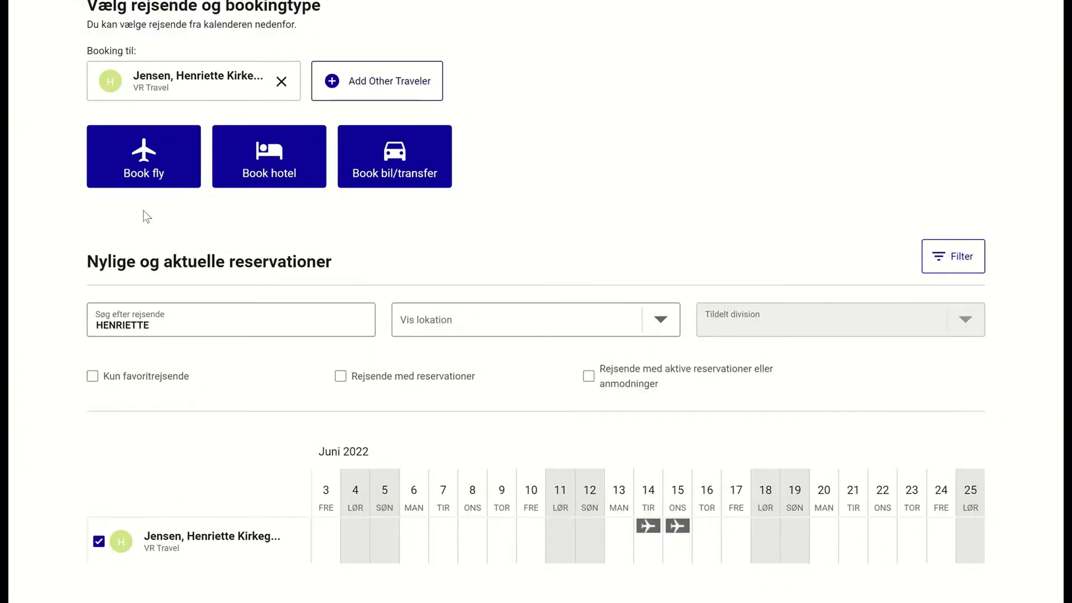
click(148, 168)
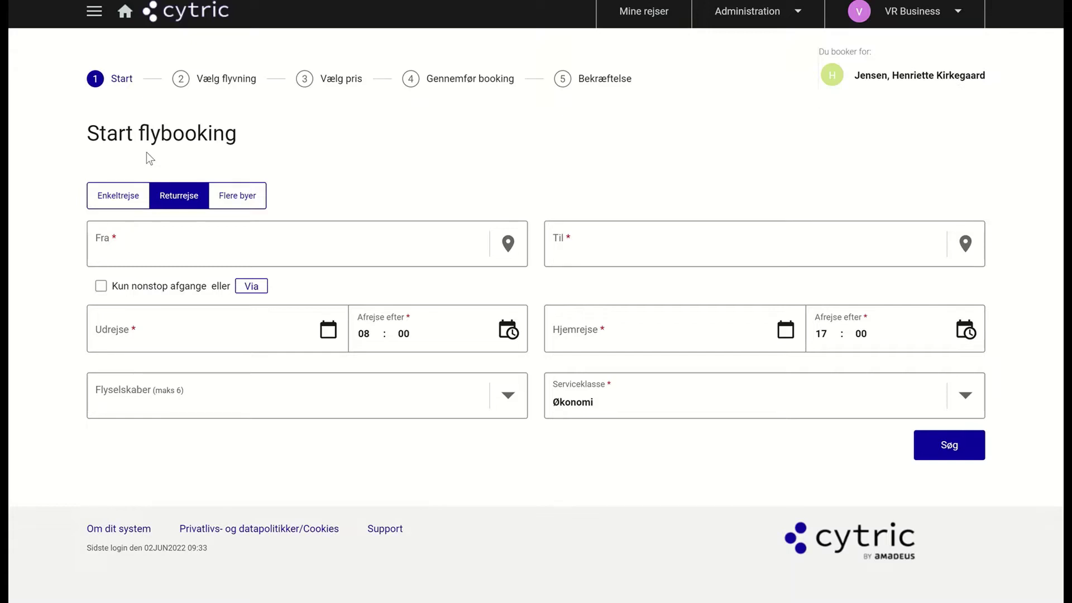
Set the departure city to København (CPH), looking it up by city name and by the airport code CPH.
click(185, 252)
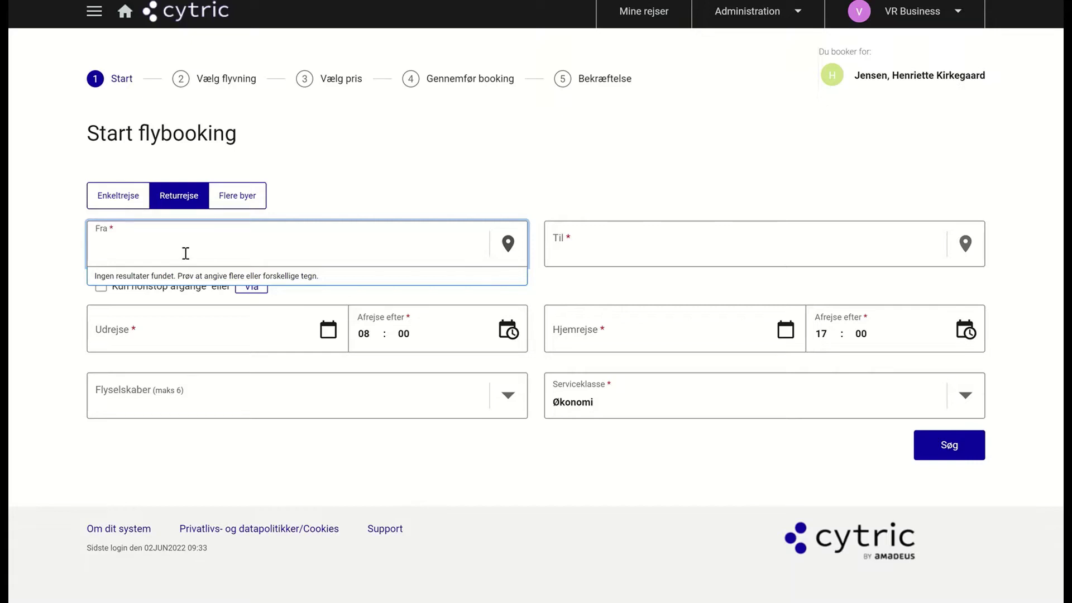
text(KØBENHAVN)
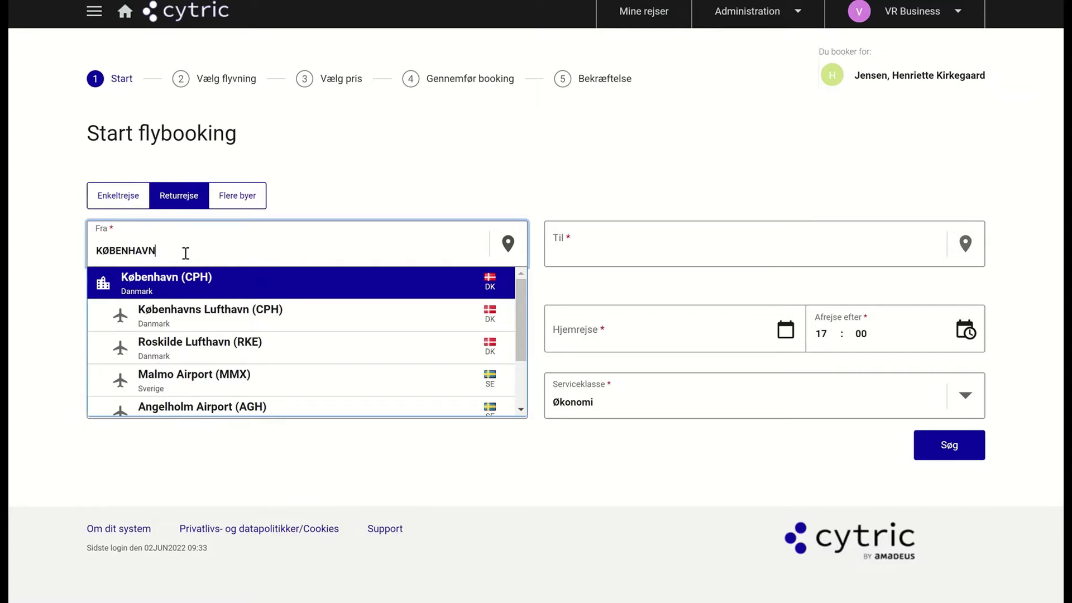
key(BackSpace)
key(BackSpace)
key(BackSpace)
key(BackSpace)
key(BackSpace)
key(BackSpace)
key(BackSpace)
key(BackSpace)
key(BackSpace)
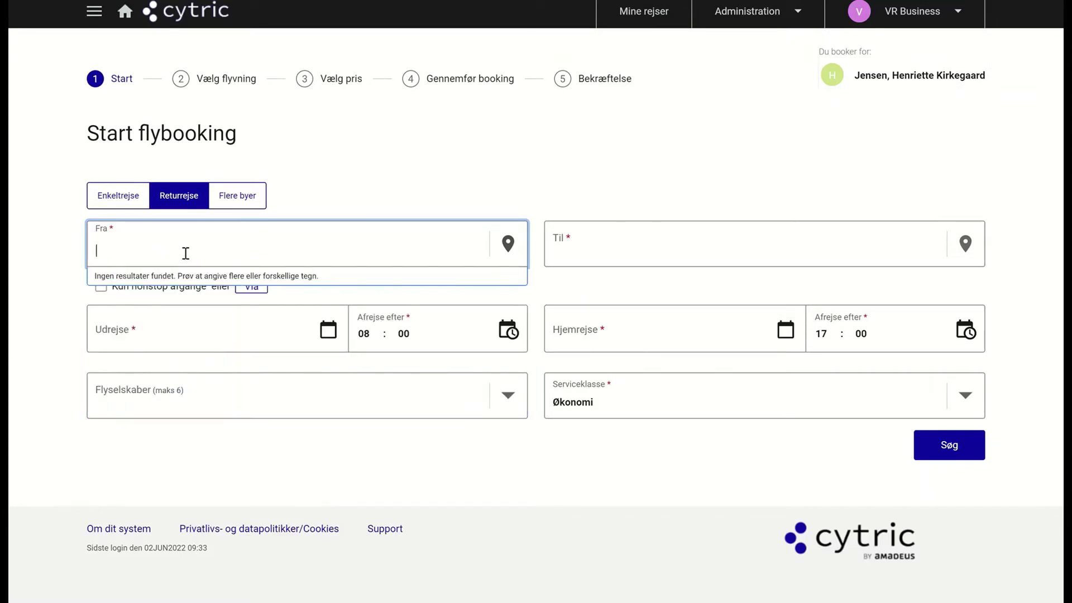
text(CPH)
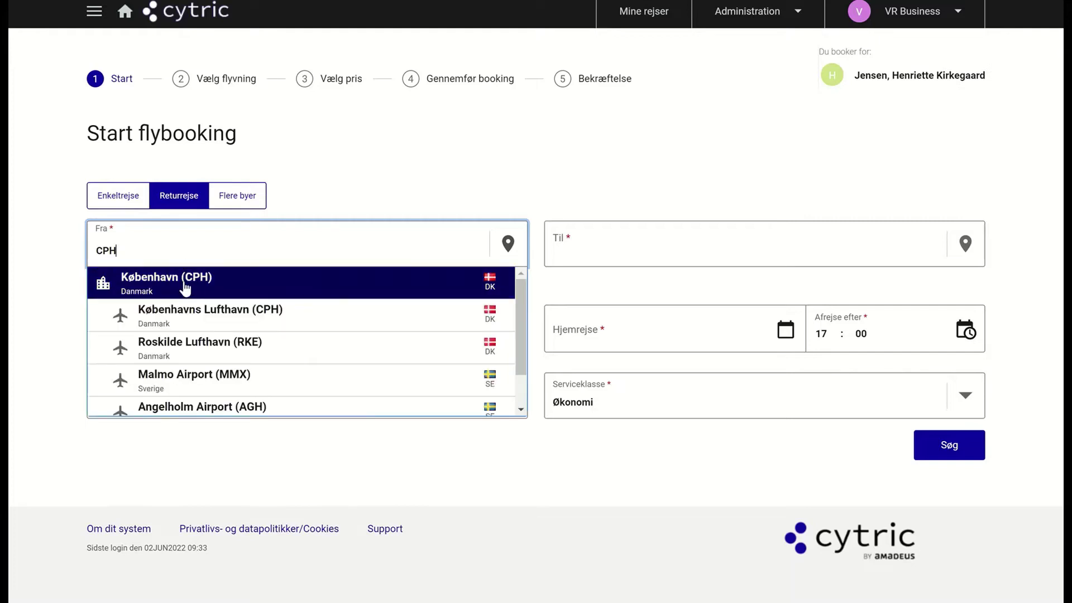
click(184, 287)
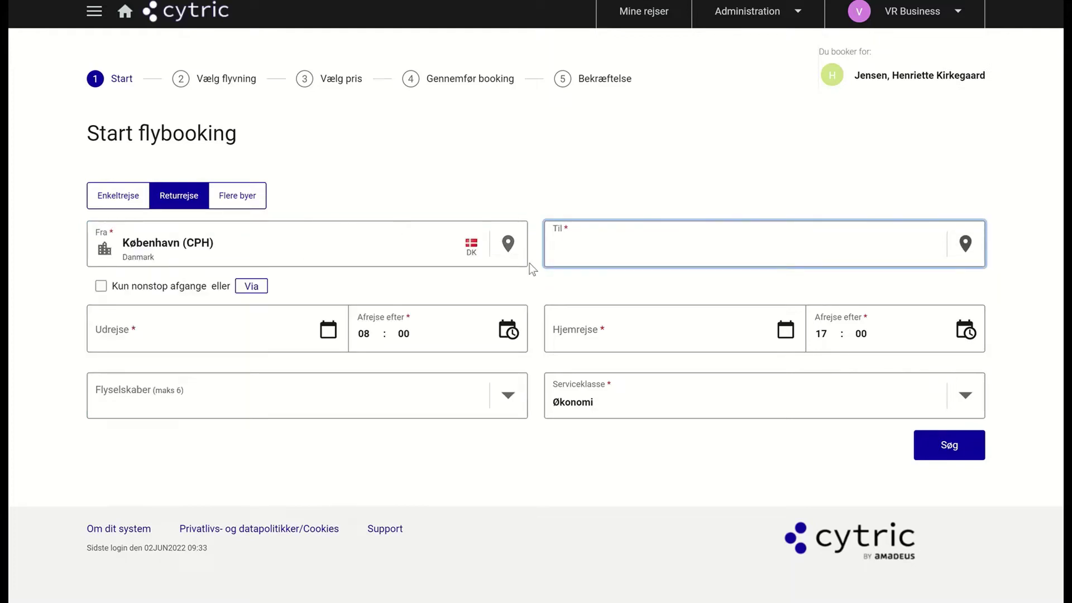
Set the flight's destination city to Paris (PAR).
click(583, 257)
text(PARIS)
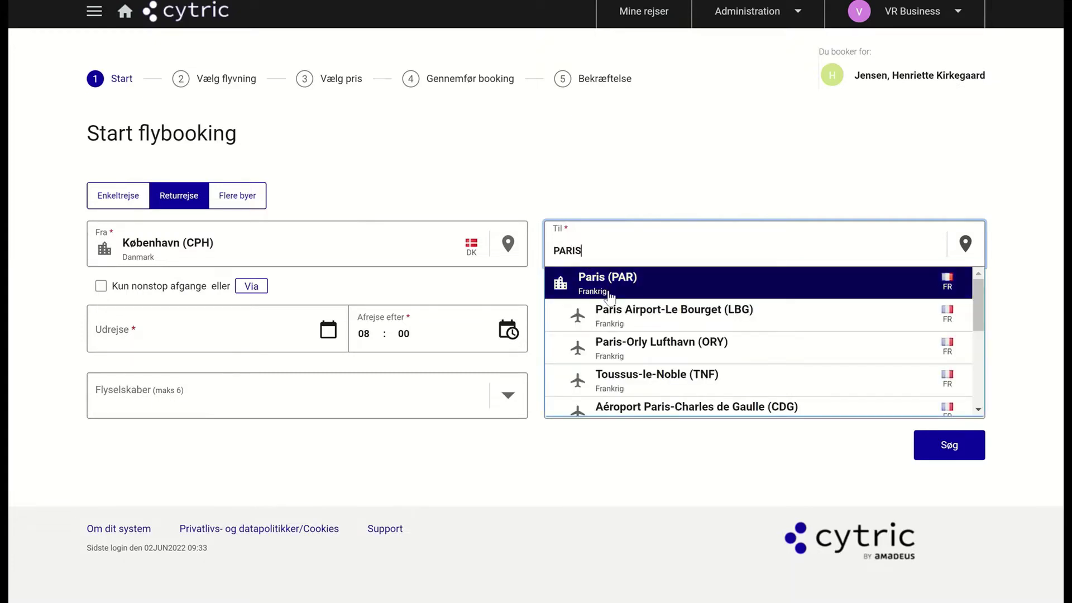
click(610, 296)
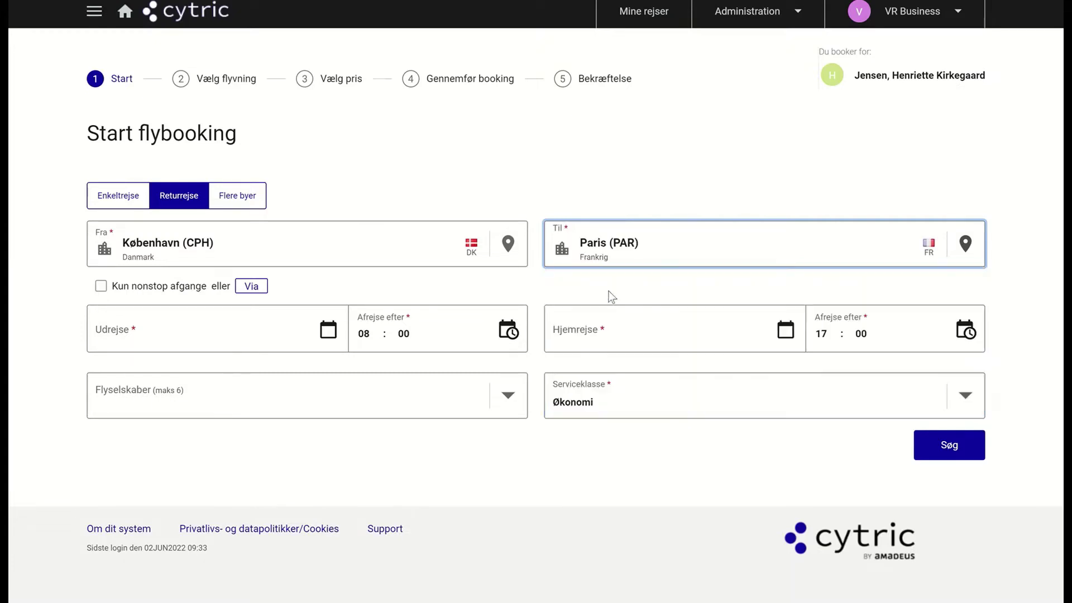
Try the nonstop-only option and a stopover via Frankfurt (FRA), and clear both from the flight search.
click(101, 286)
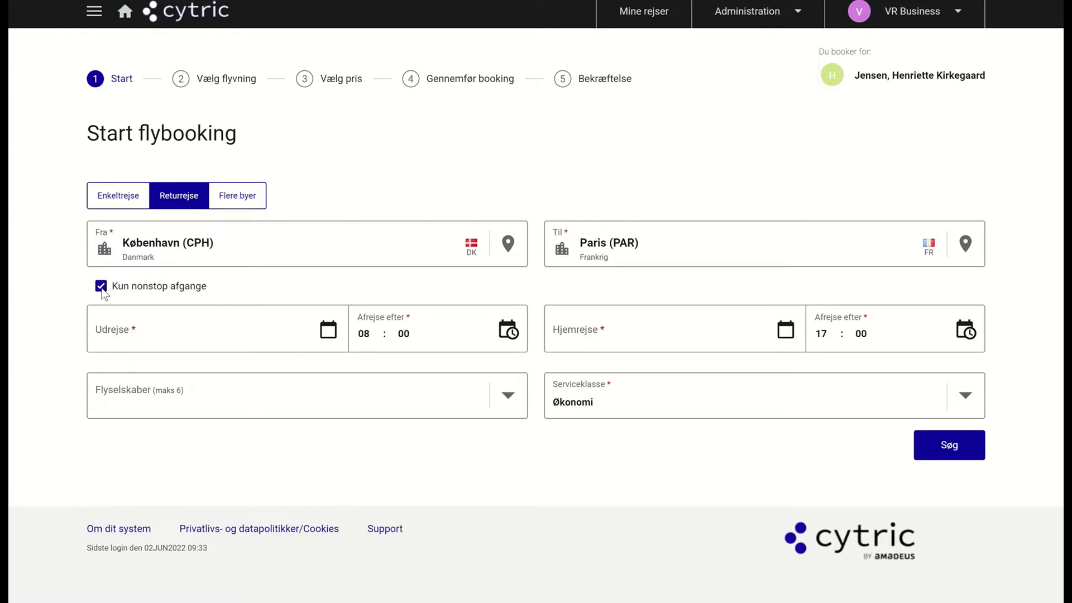
click(101, 288)
click(252, 287)
text(F)
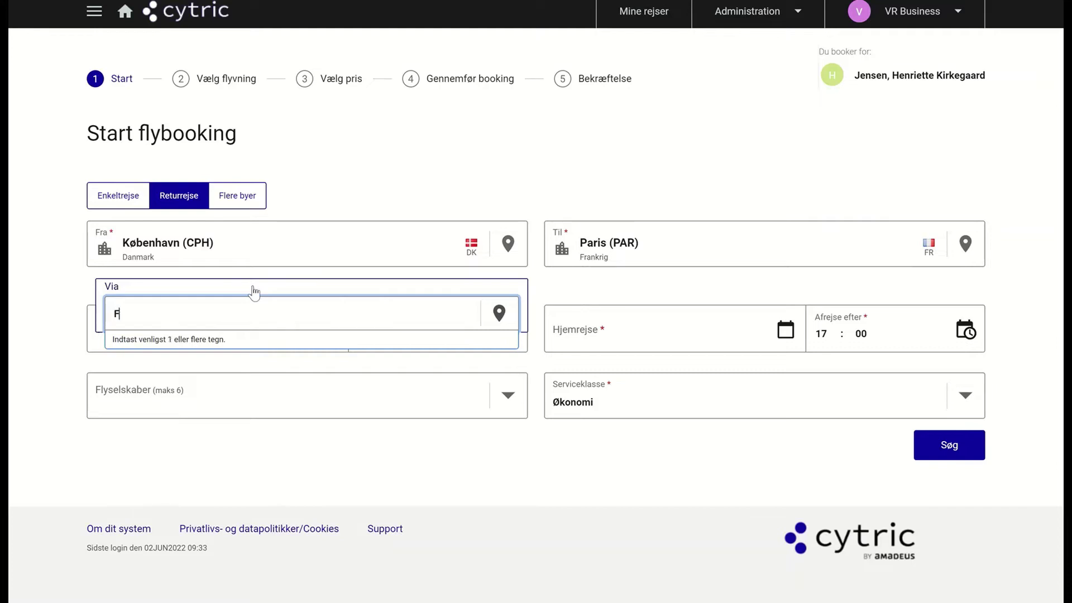
text(RANKFUR)
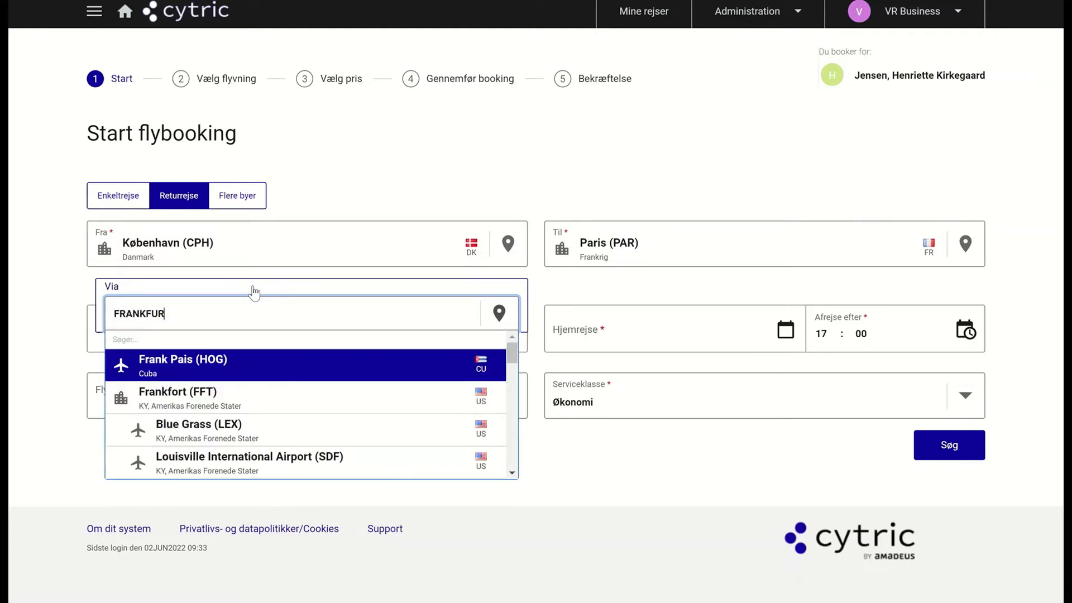
text(T)
click(231, 341)
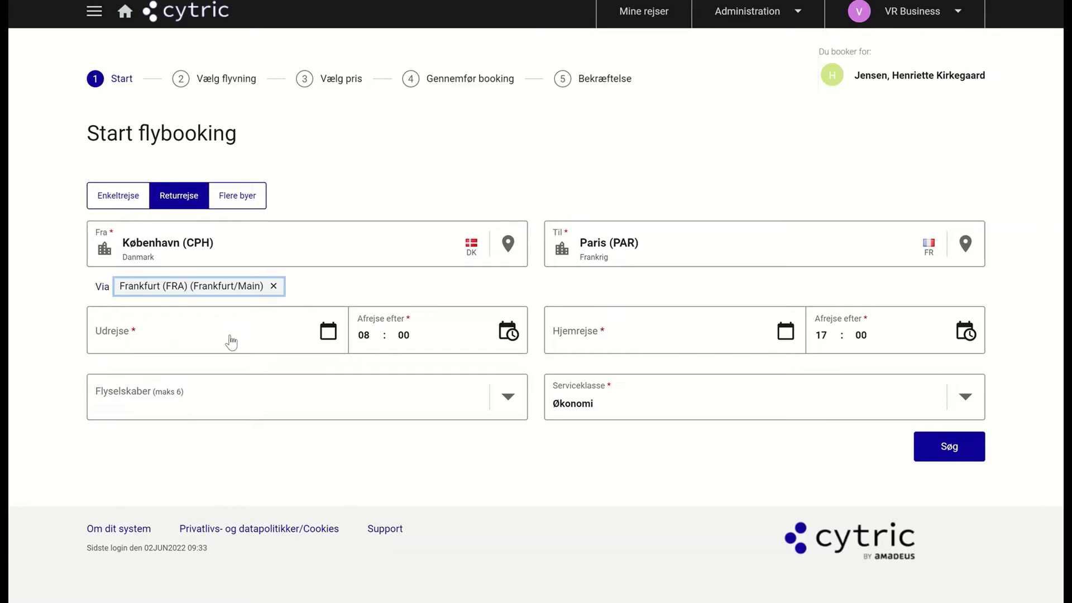
click(274, 286)
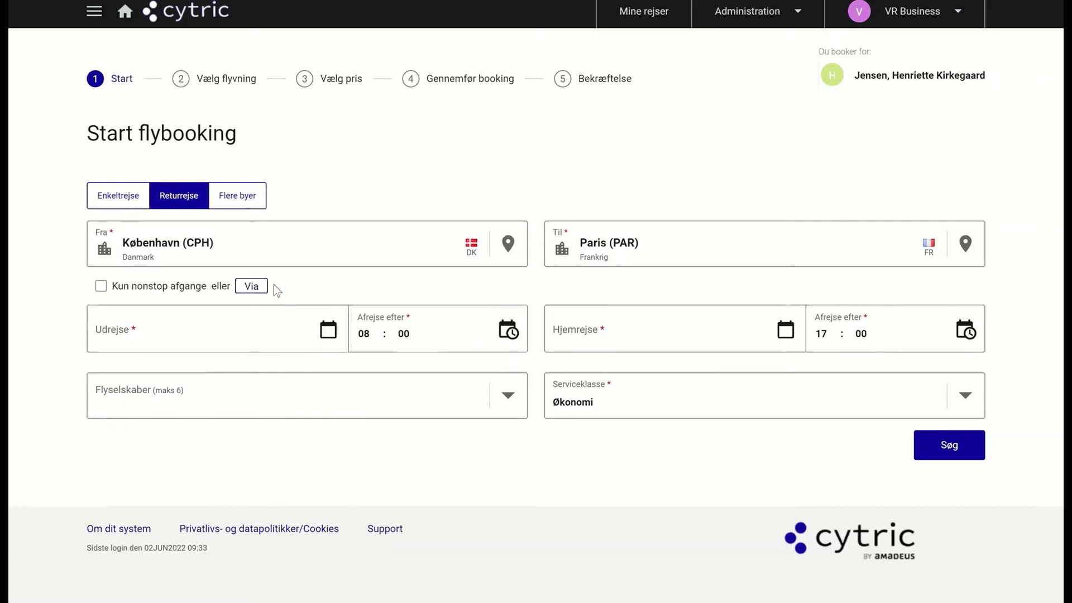
Set the outbound trip to 21 June 2022 departing after 09:00 and the return trip to 22 June 2022.
click(199, 348)
scroll(291, 385, down, 1)
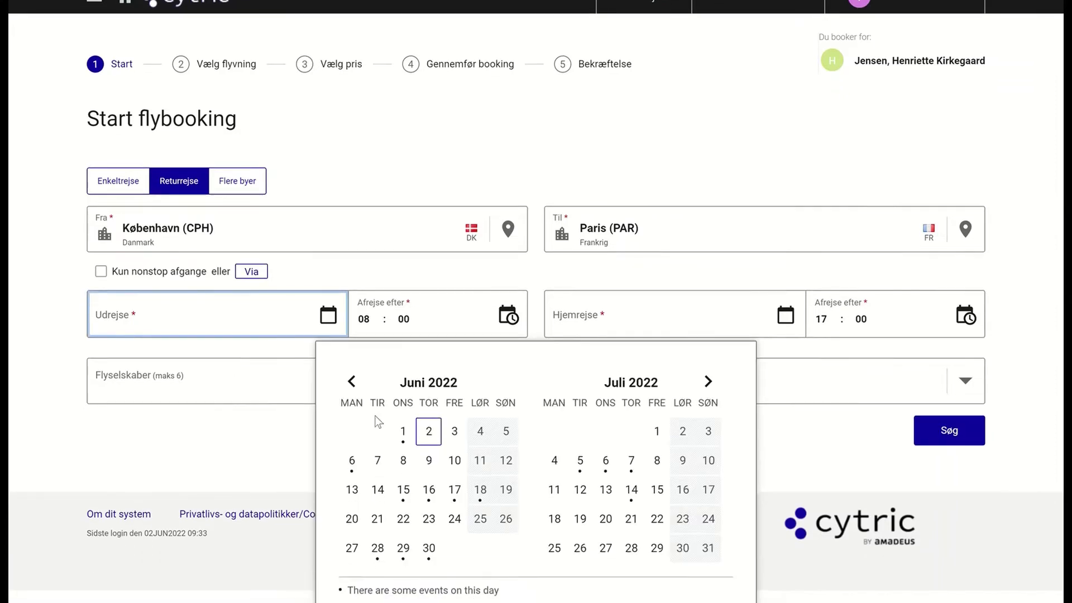
click(377, 520)
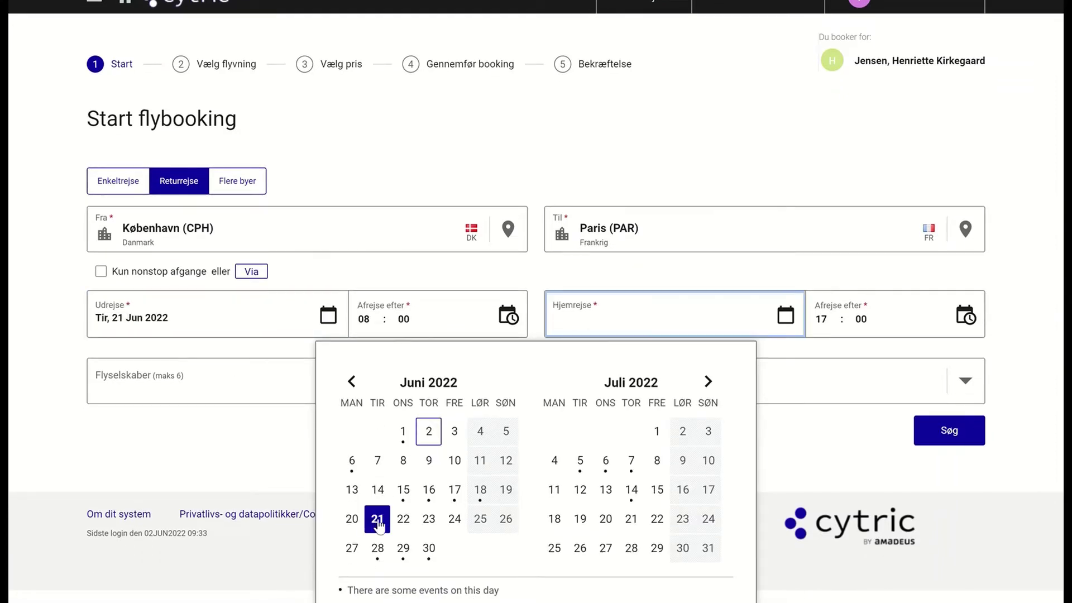
click(403, 518)
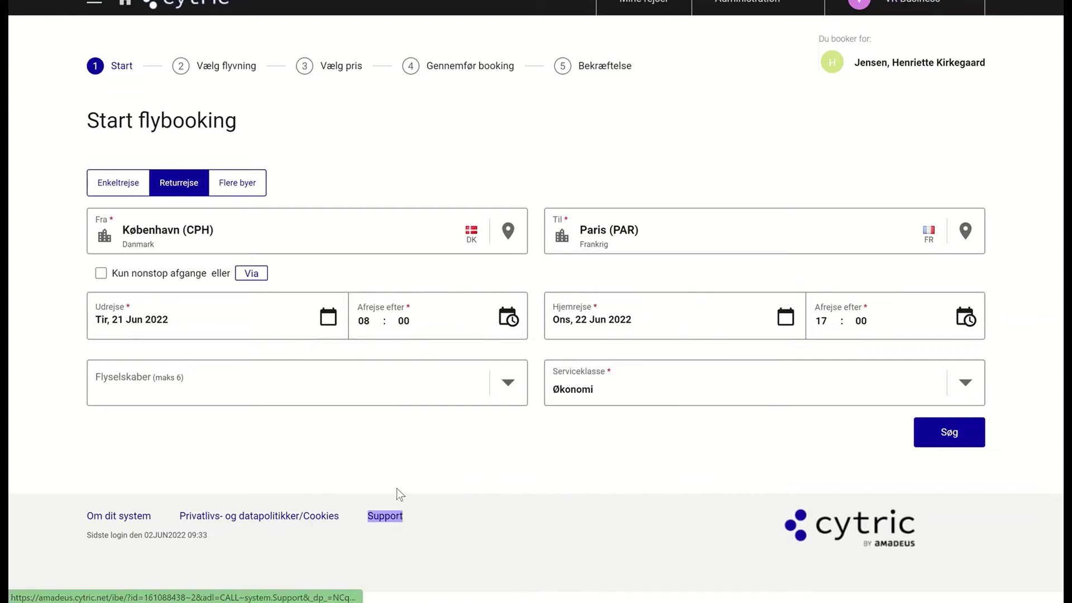
click(380, 330)
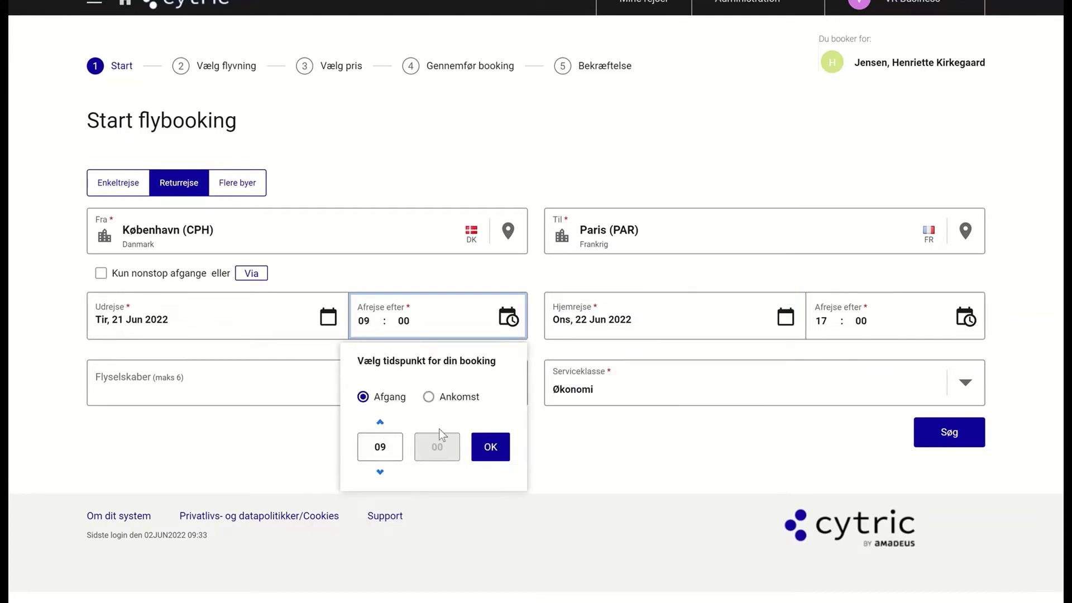
click(491, 448)
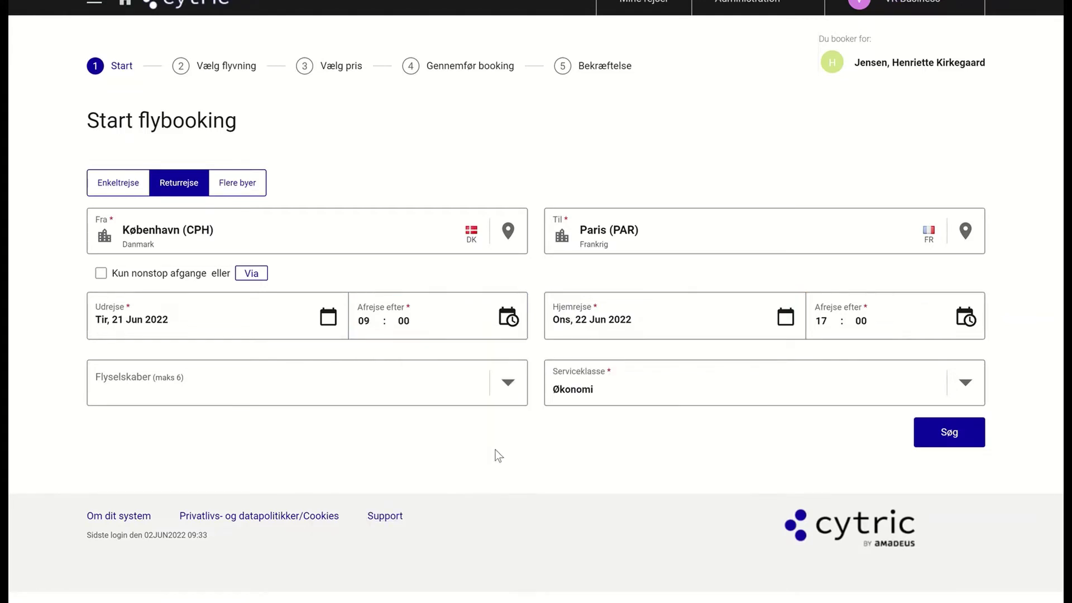
Look through the selectable airlines and alliances and the service class options, leaving both selections as they are.
click(330, 397)
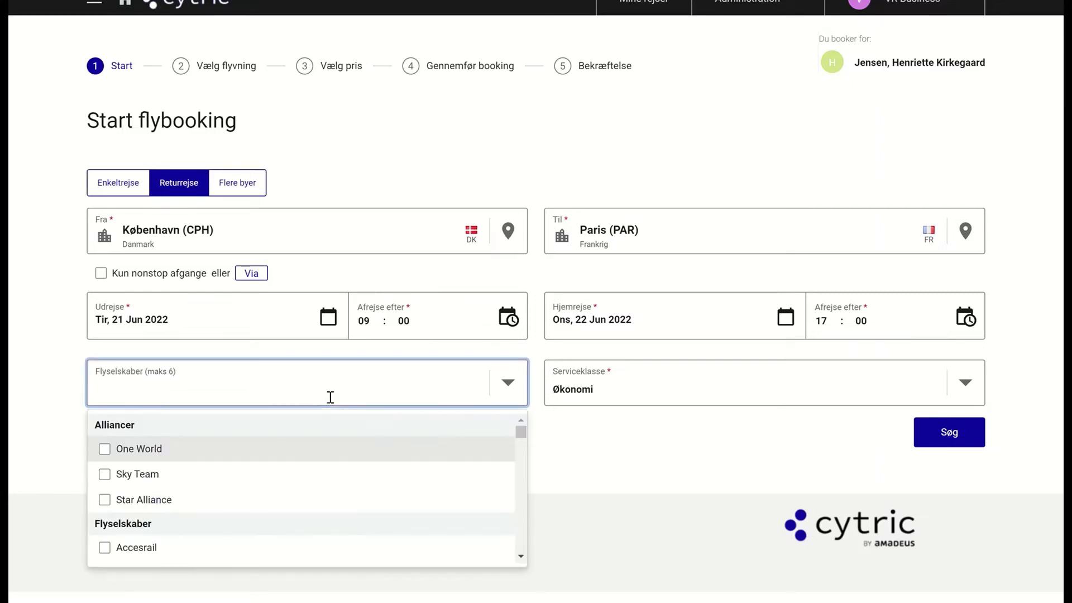
scroll(335, 495, down, 4)
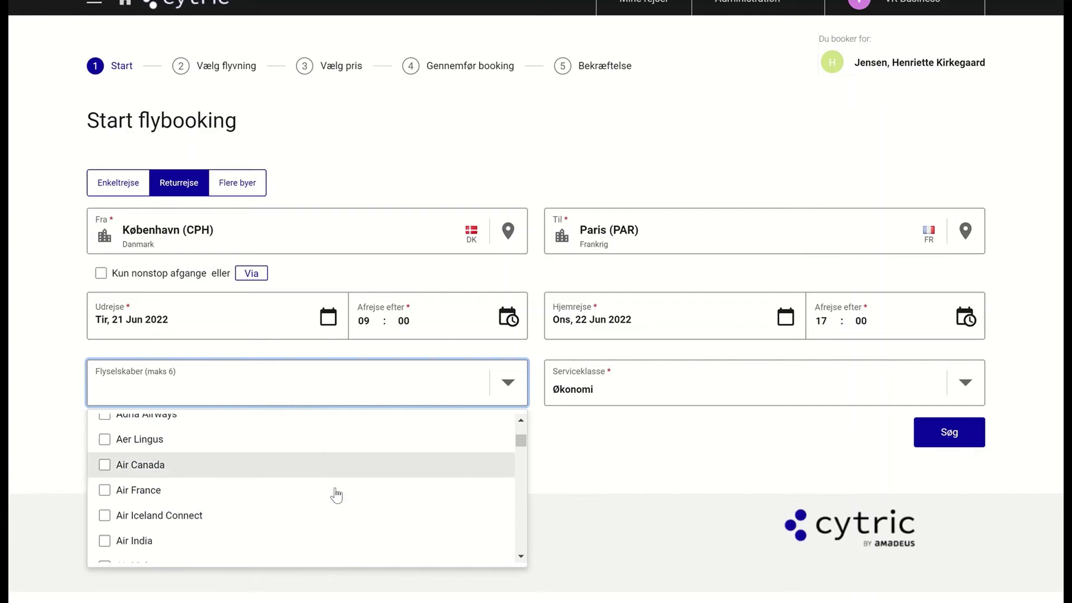
click(371, 387)
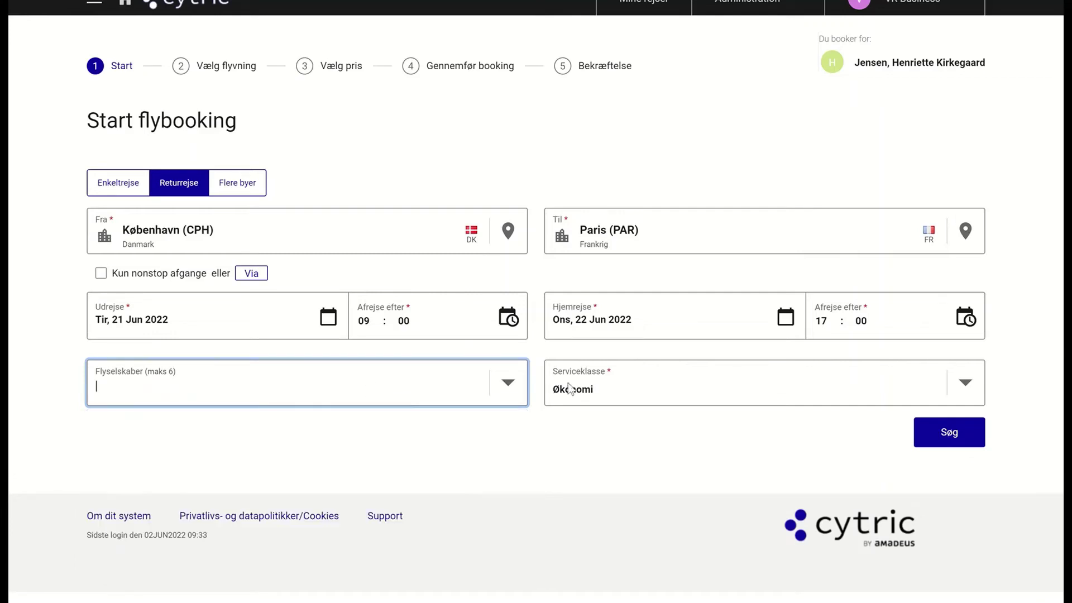
click(650, 393)
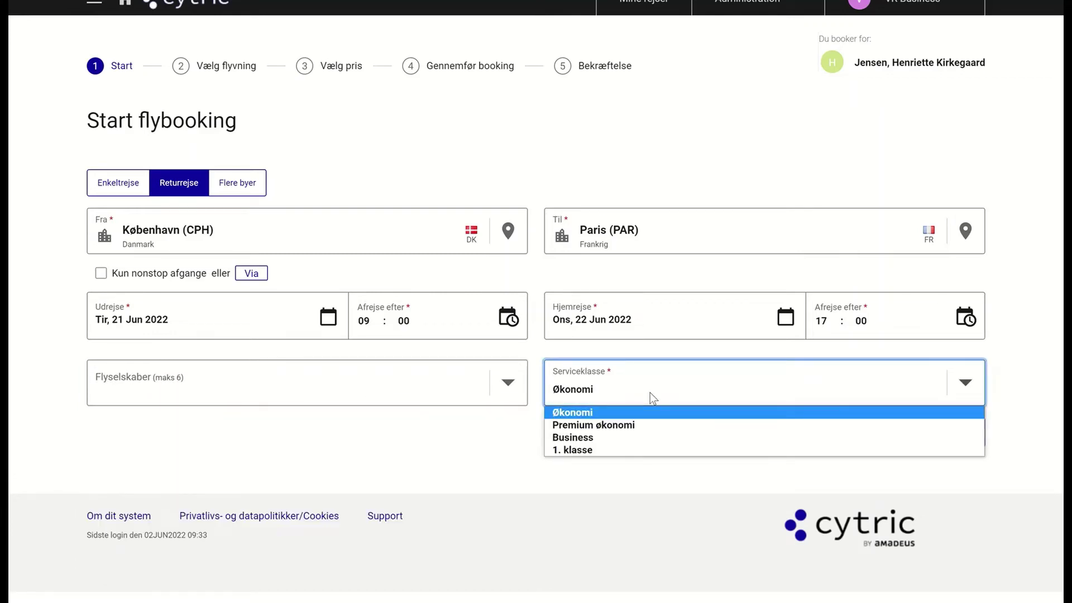
click(650, 393)
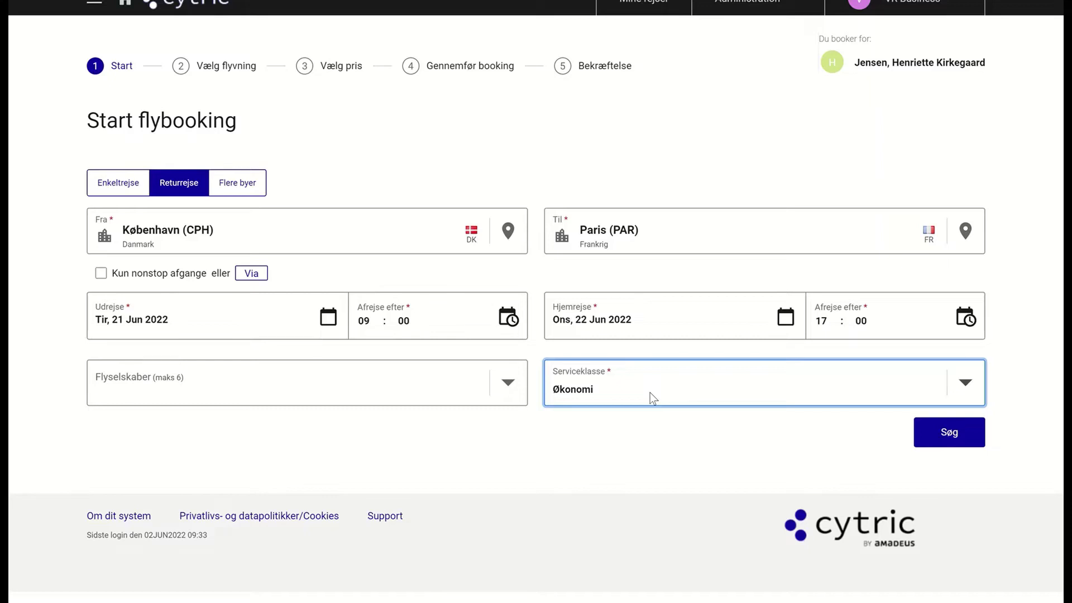
Search for the return flights and review the sort orders and filter options for the outbound results.
click(955, 442)
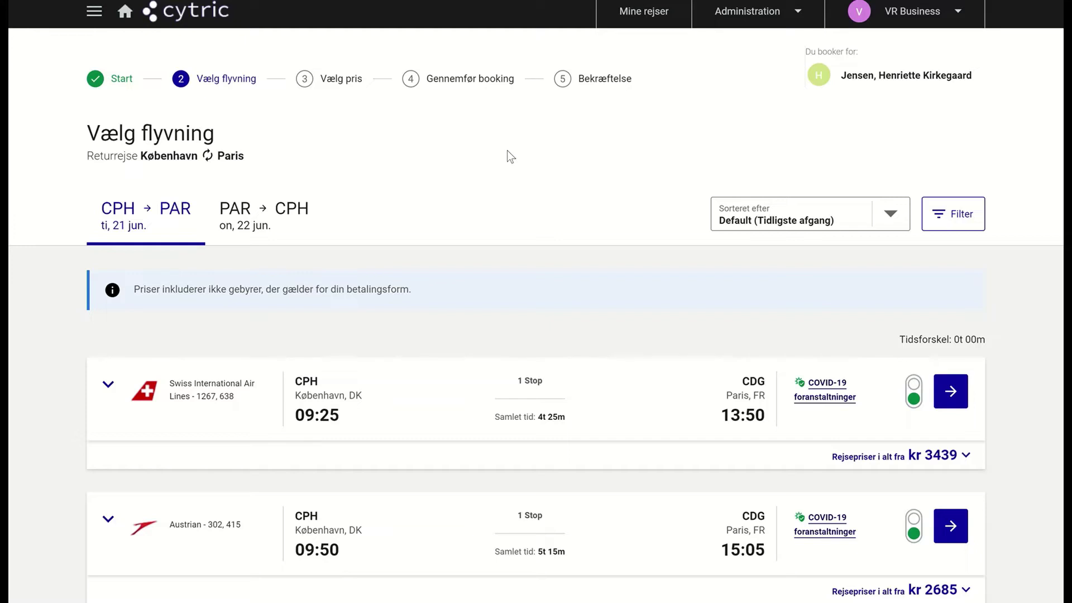
click(845, 220)
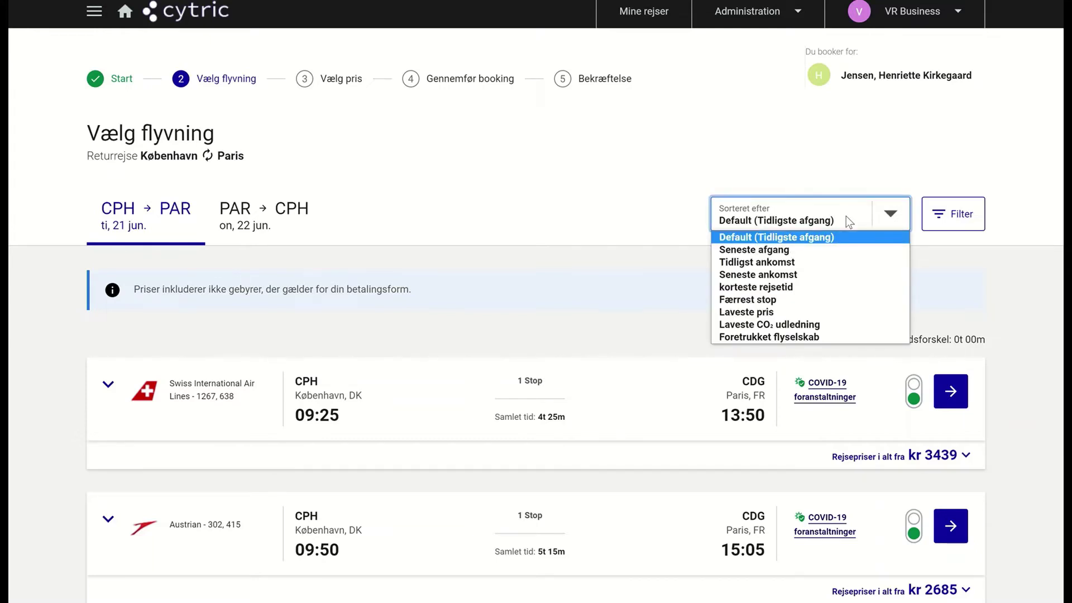
click(846, 216)
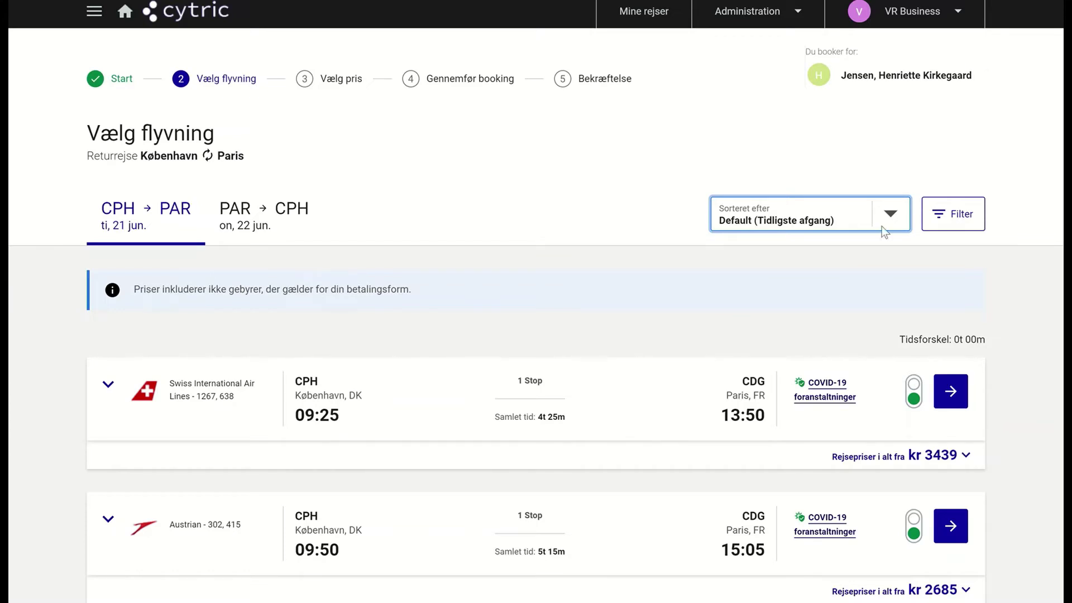
click(957, 218)
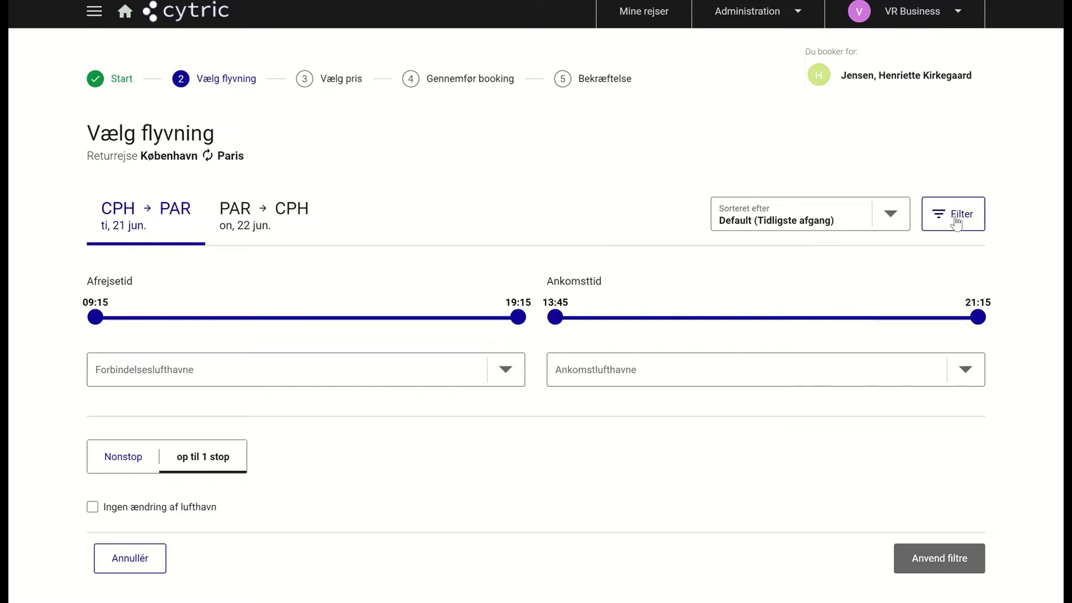
click(956, 221)
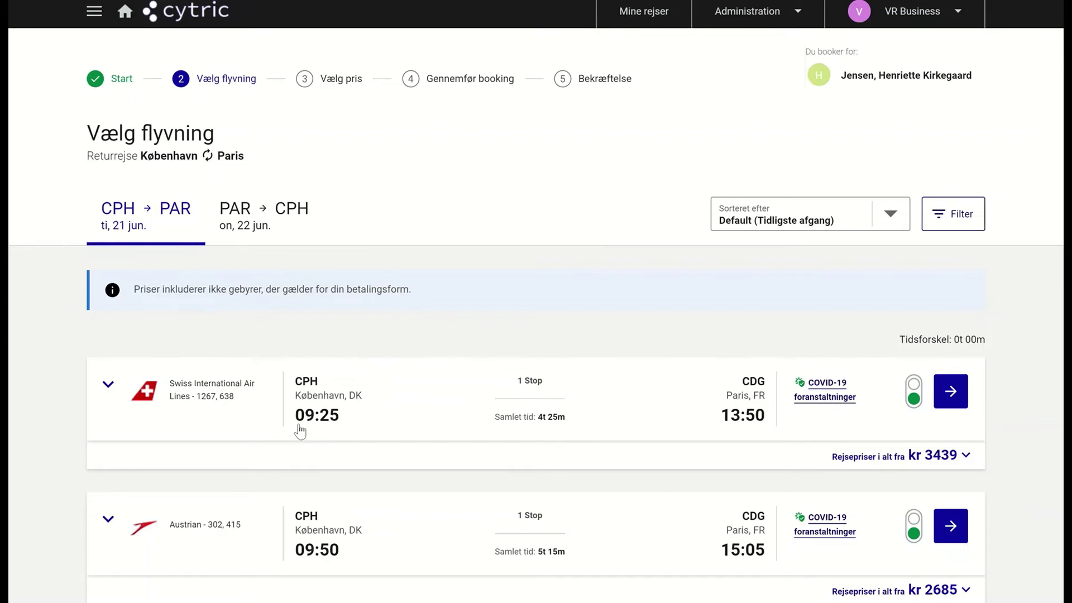
Examine the policy compliance and leg details of the 09:25 Swiss International Air Lines flight from Copenhagen.
mouse_move(525, 389)
mouse_move(909, 404)
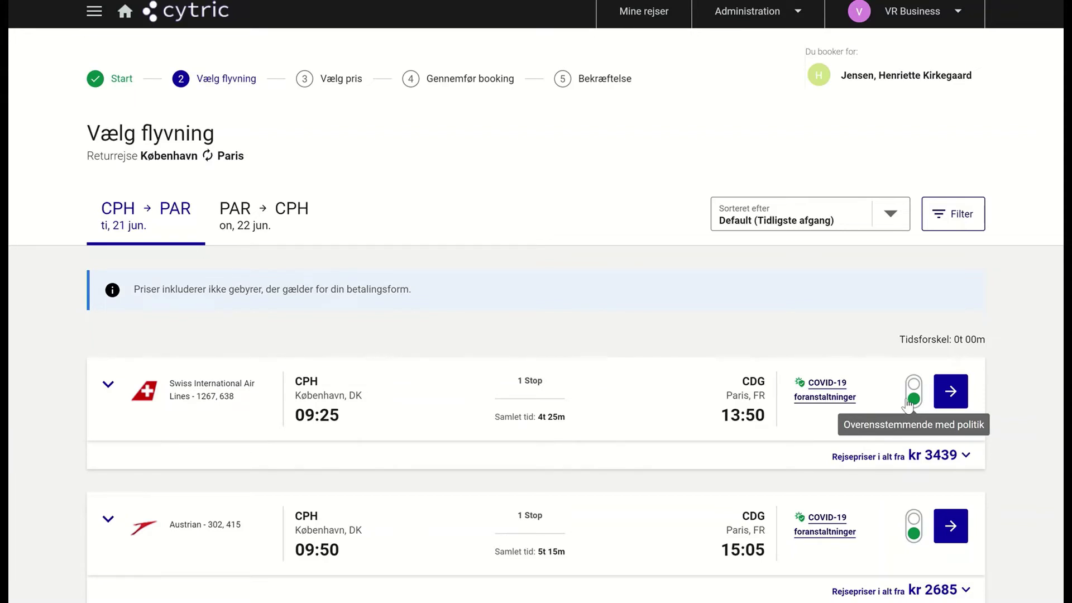
click(109, 386)
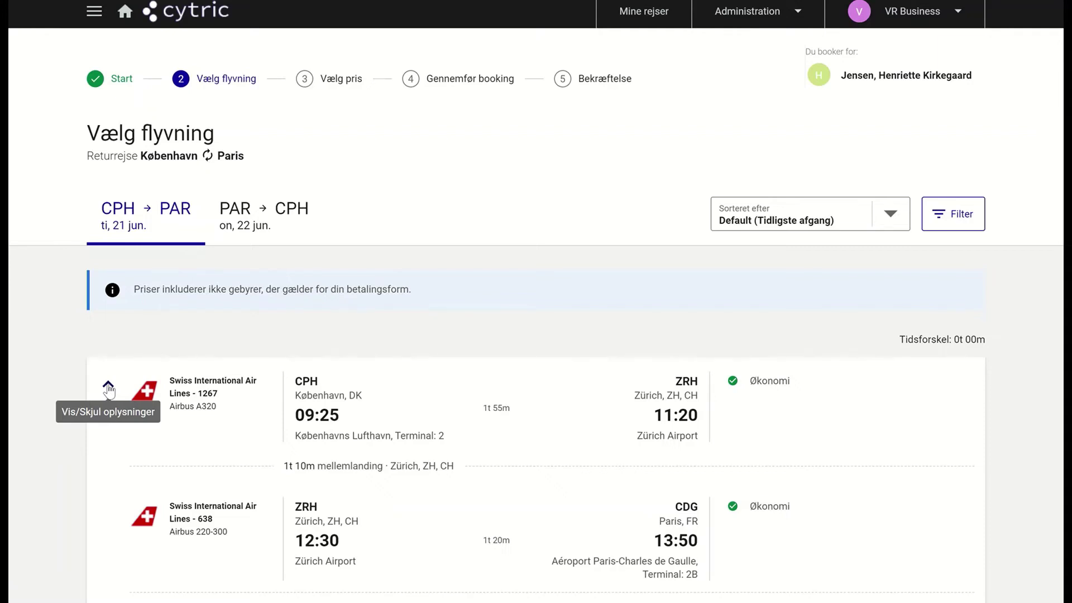
click(109, 386)
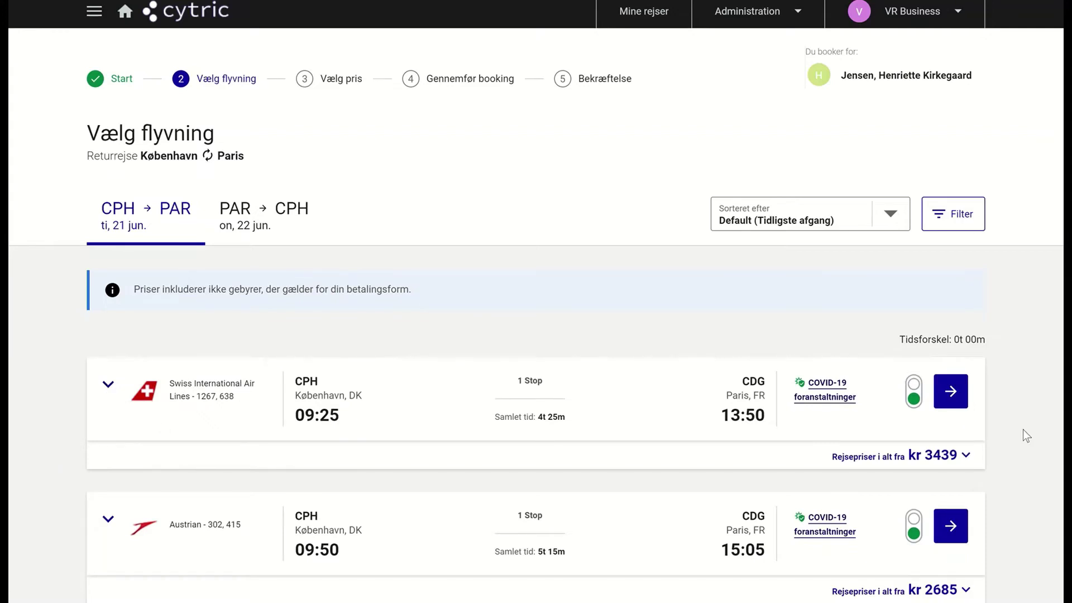
Select the nonstop Air France 1151 outbound flight at 11:55 and the nonstop Air France 1050 return flight at 17:50.
scroll(1024, 429, down, 3)
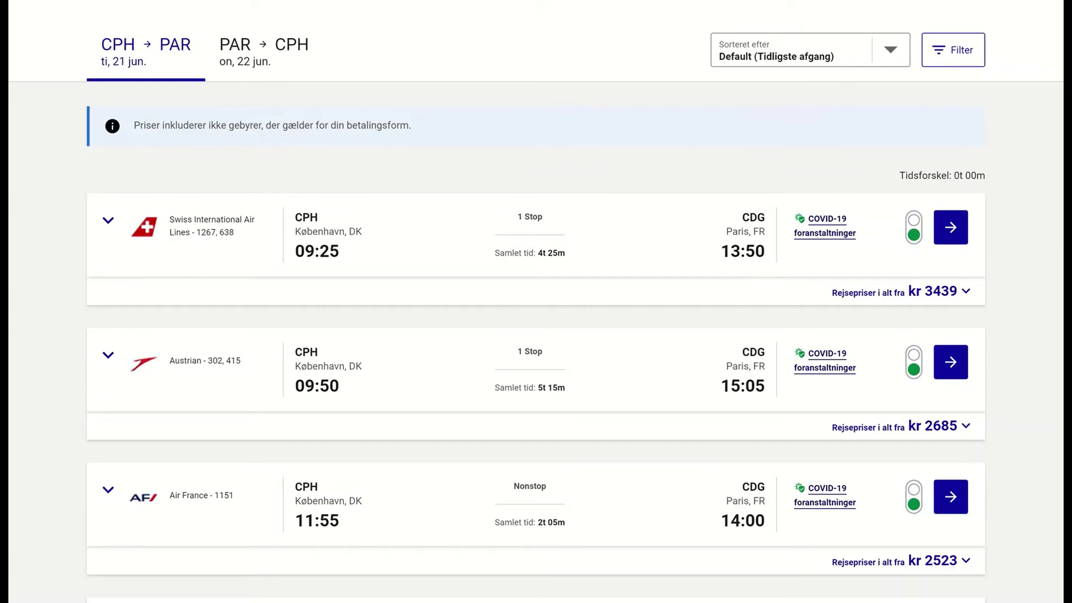
click(955, 510)
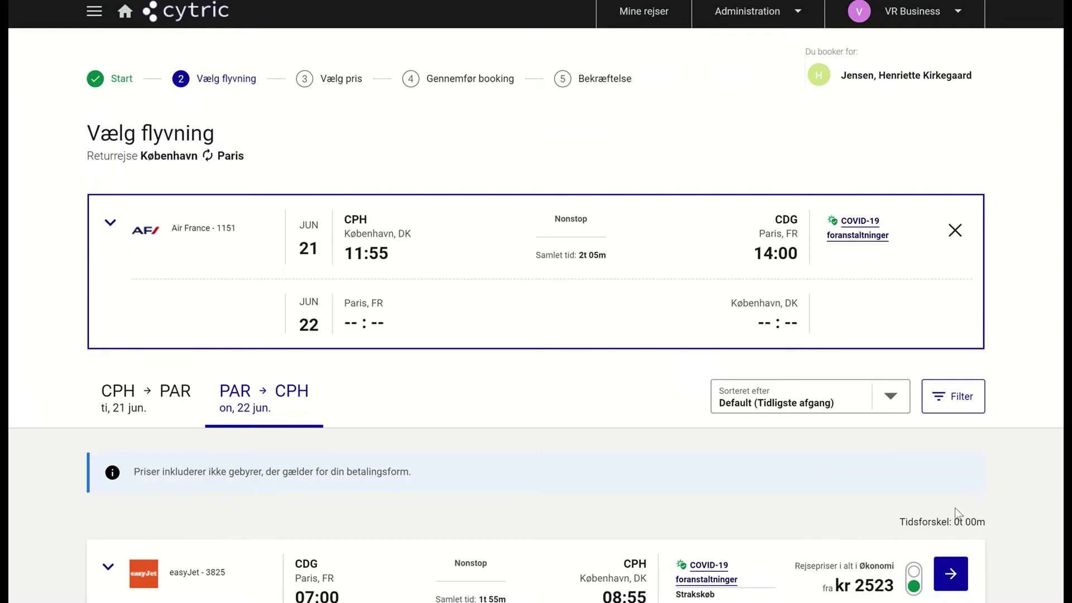
scroll(956, 511, down, 6)
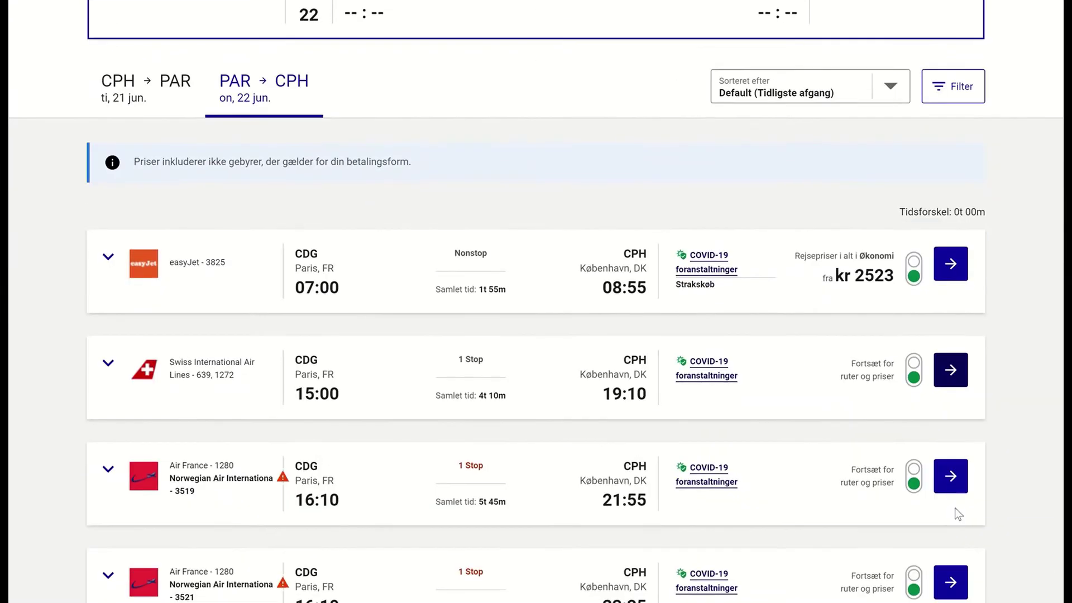
scroll(955, 512, down, 7)
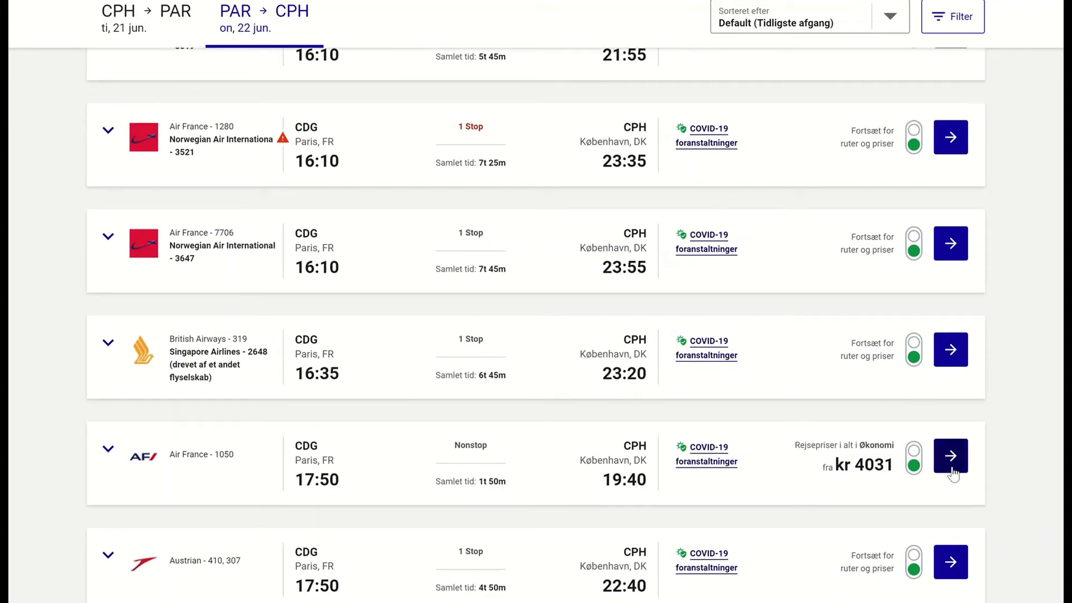
click(952, 469)
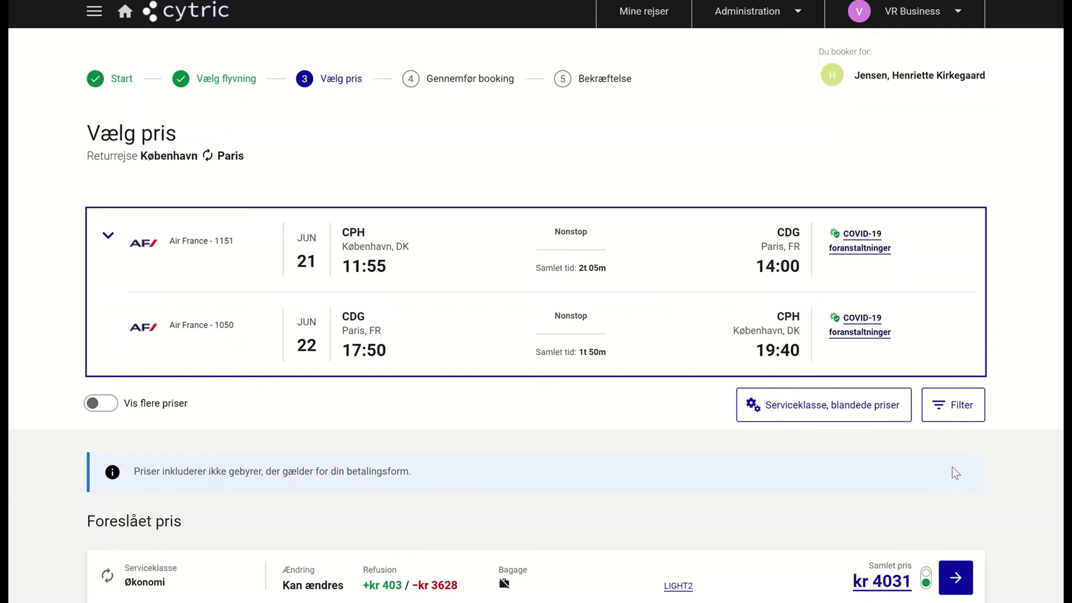
Turn on the display of more prices and look through the other fares for the trip.
click(104, 411)
scroll(104, 411, down, 5)
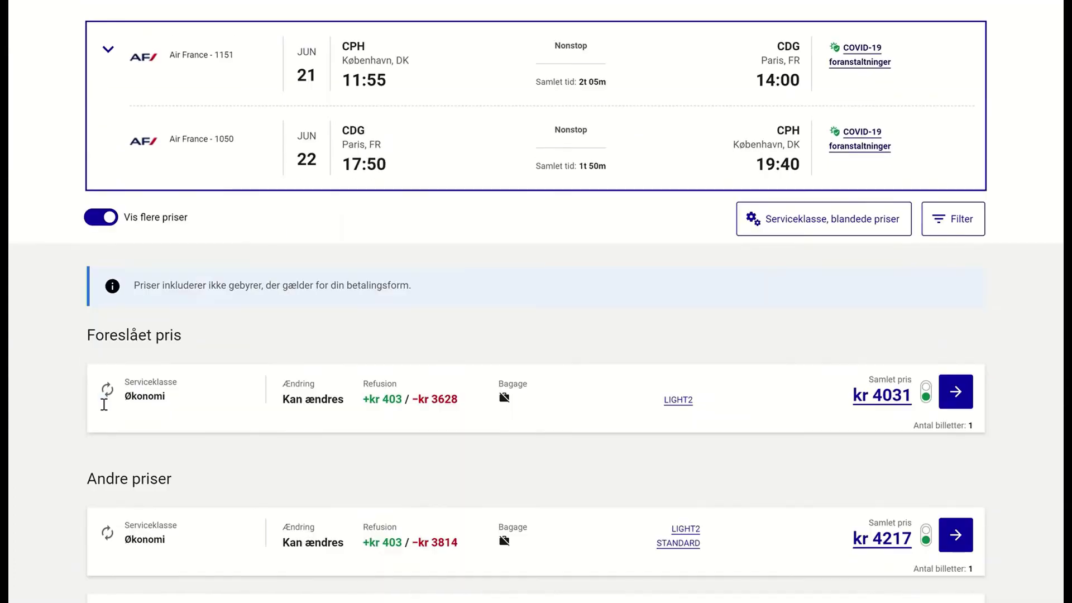
scroll(105, 411, up, 3)
scroll(105, 412, up, 2)
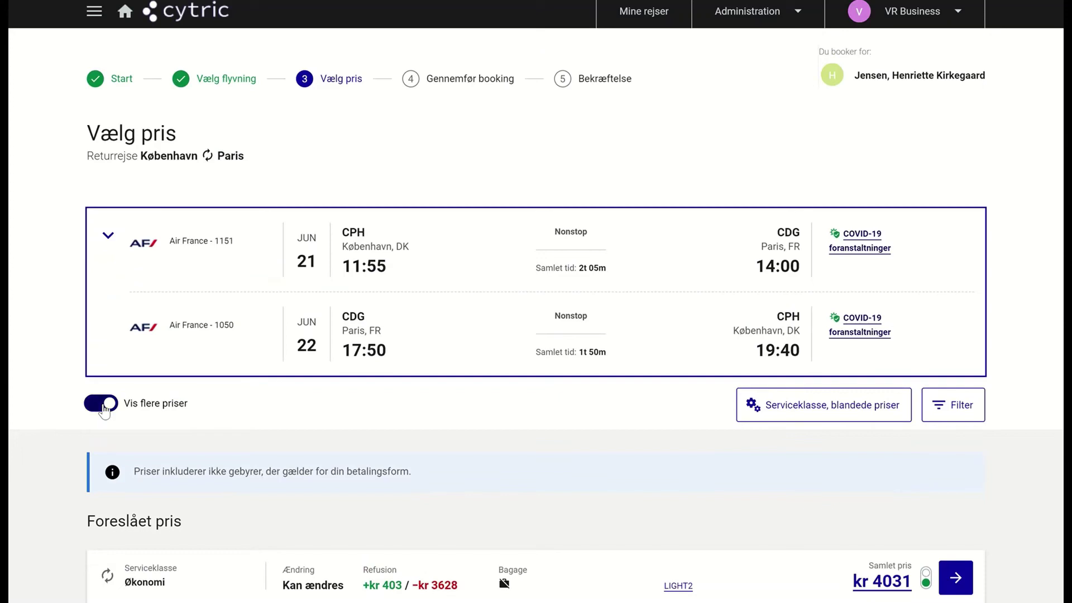
Review the service class choices for mixed fares on the CPH - CDG and CDG - CPH flights.
click(829, 406)
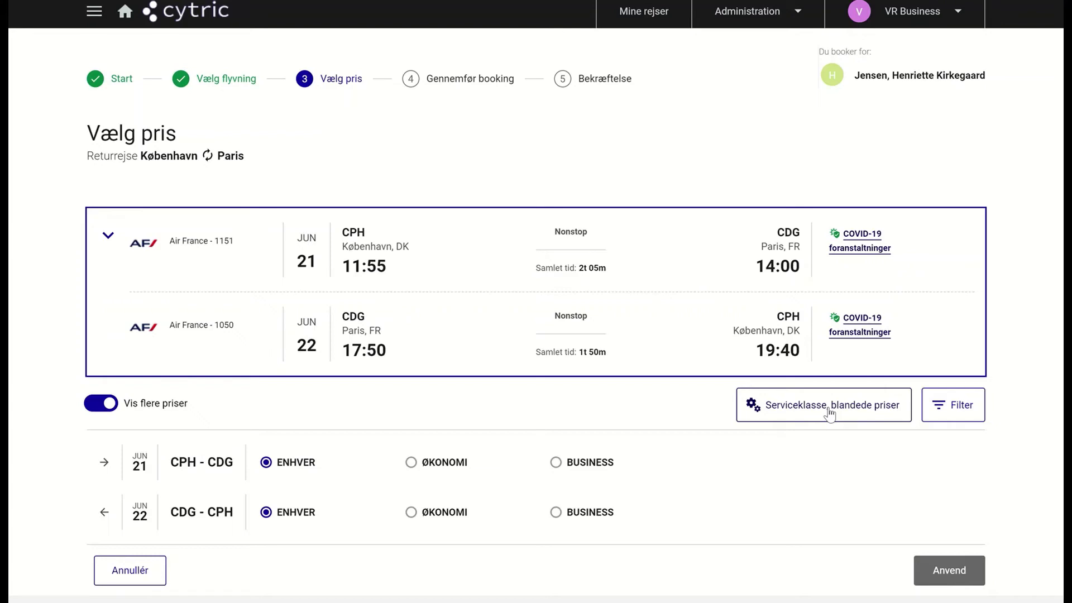
scroll(830, 413, down, 3)
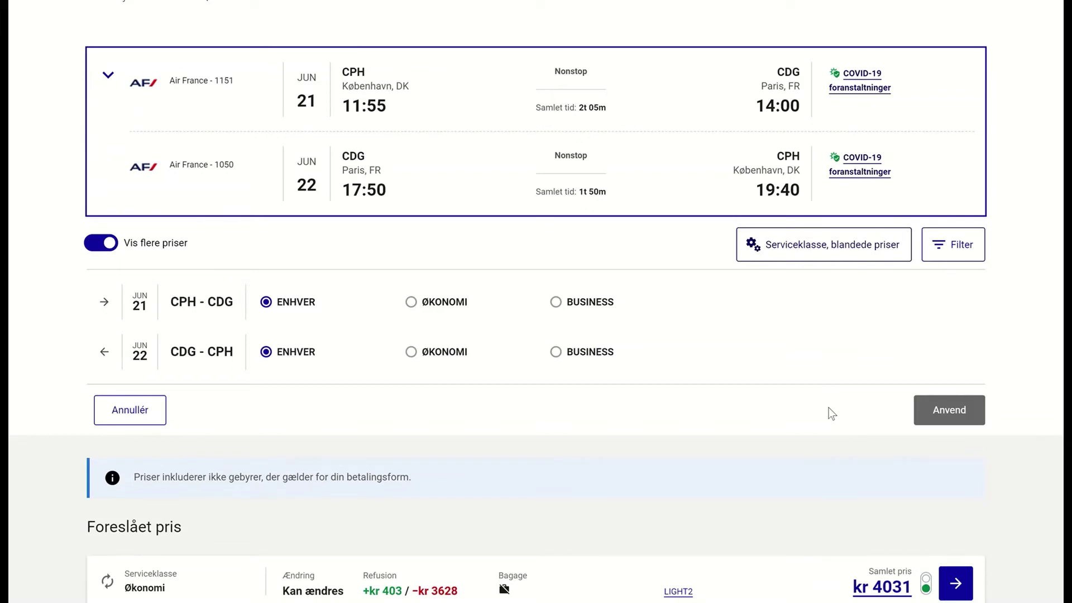
scroll(832, 413, up, 3)
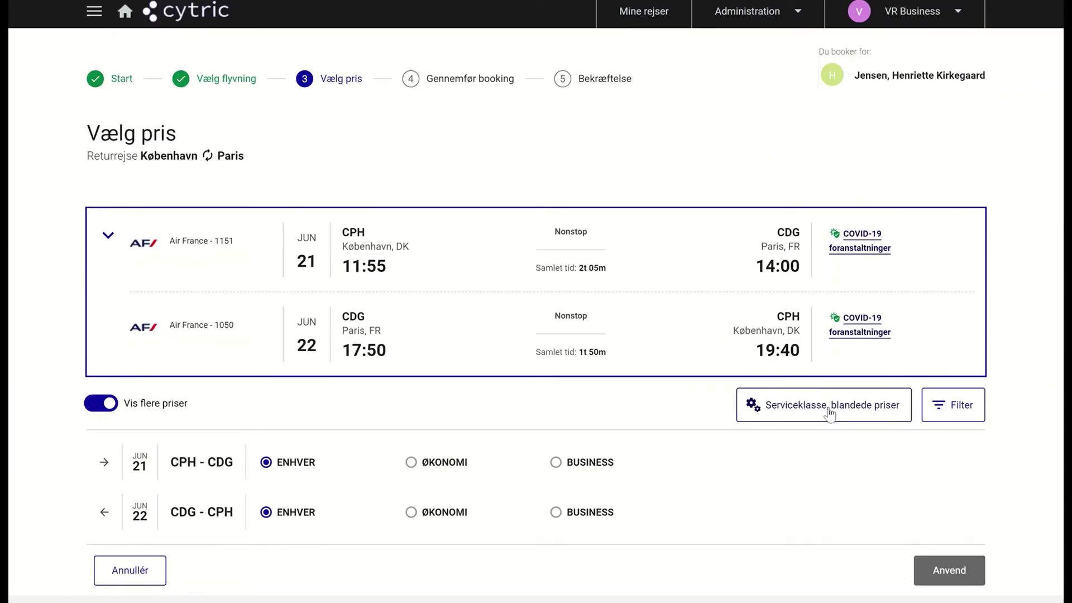
click(830, 413)
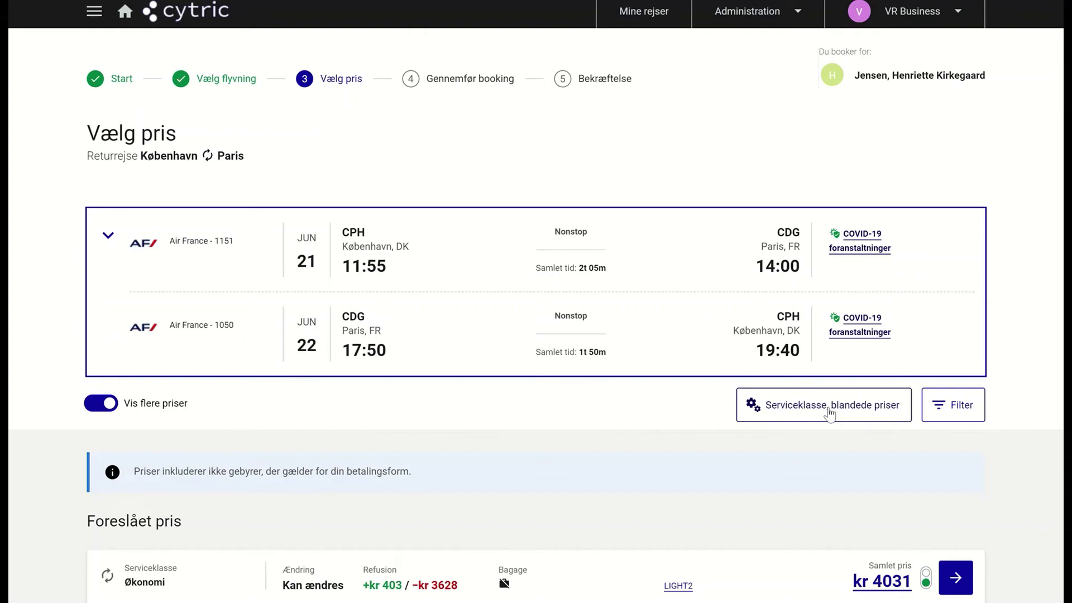
Review the LIGHT2 fare conditions and choose the suggested LIGHT2 economy fare.
scroll(830, 413, down, 3)
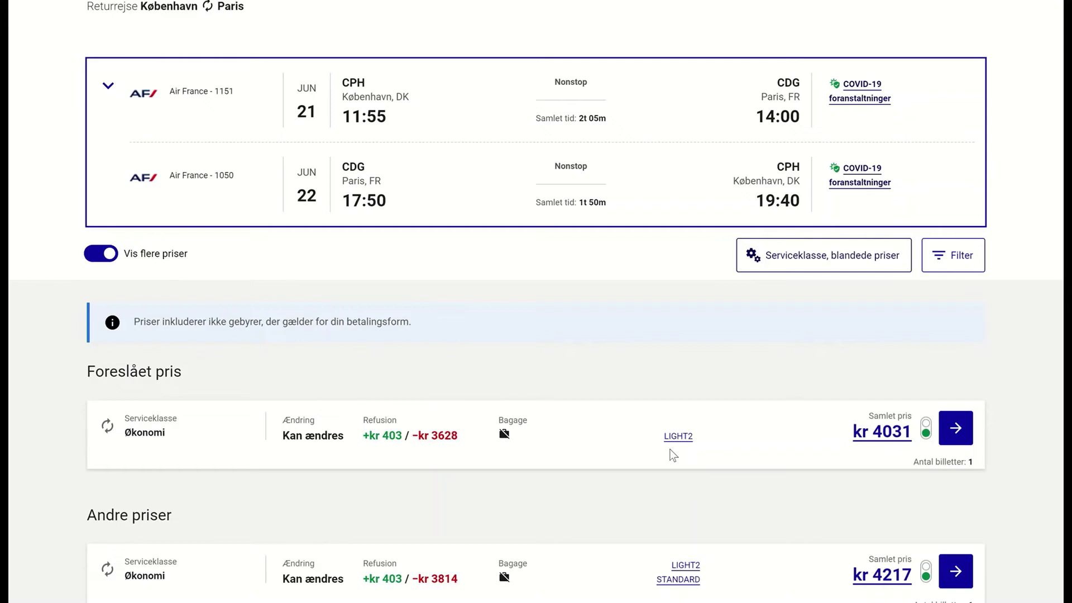
click(682, 438)
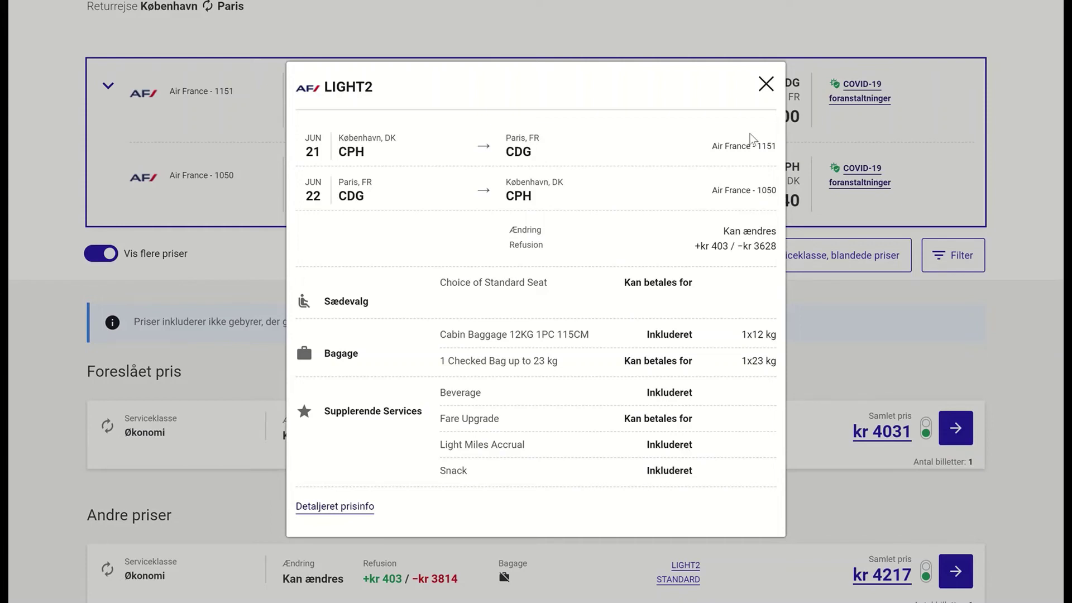
click(766, 84)
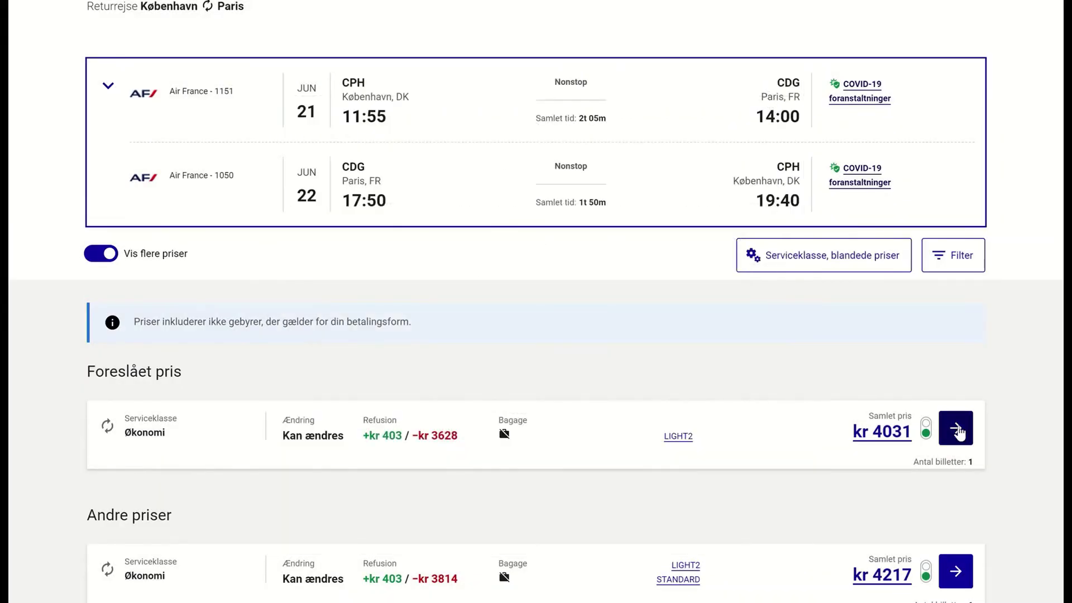
click(956, 428)
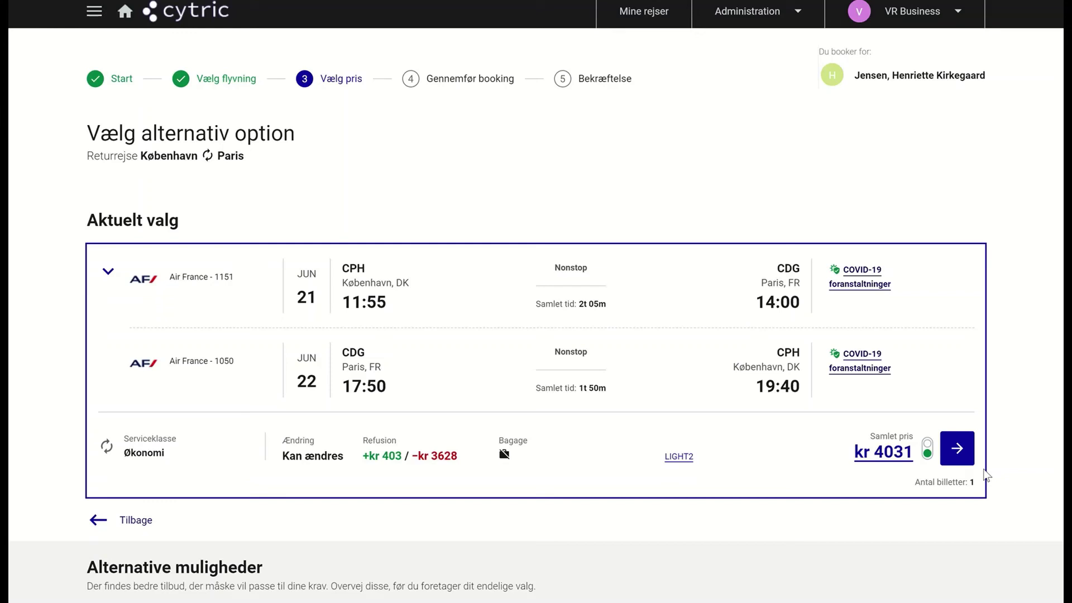
Compare the alternative flight offers and continue with the current Air France selection.
scroll(985, 473, down, 4)
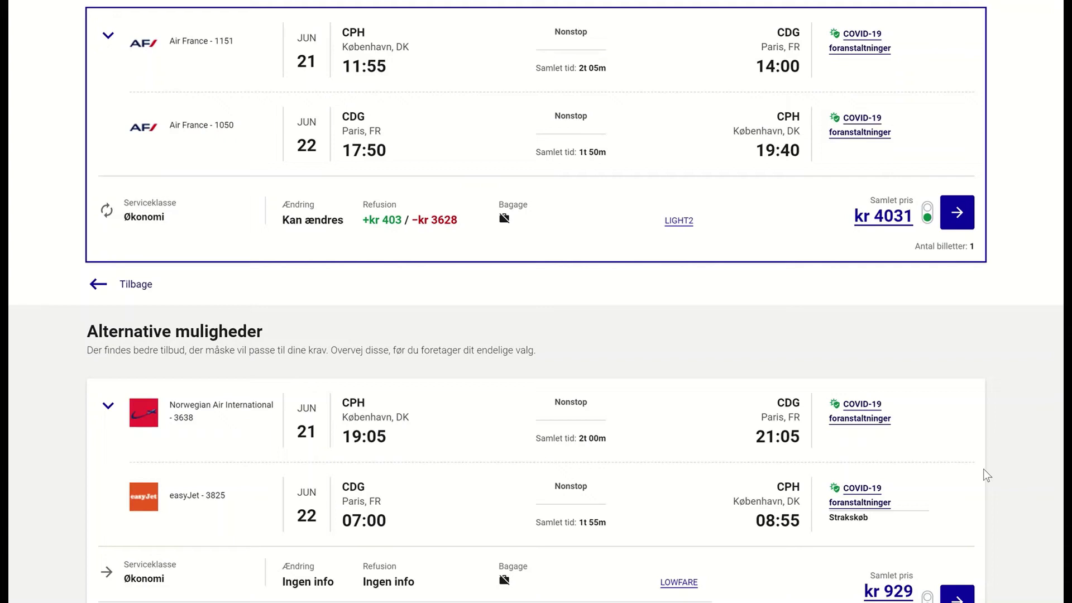
scroll(983, 469, up, 4)
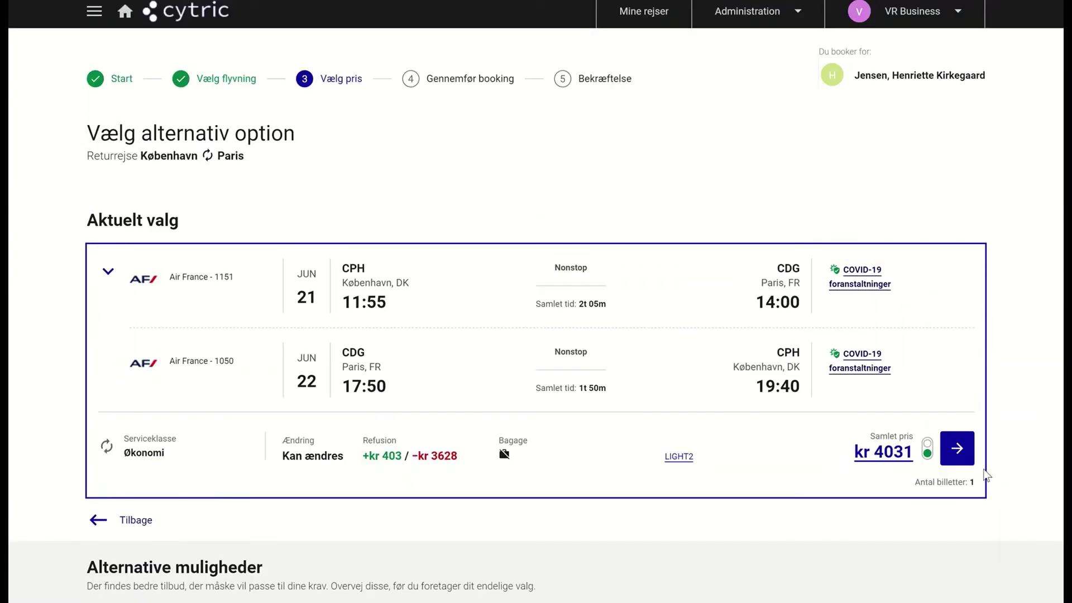
click(960, 452)
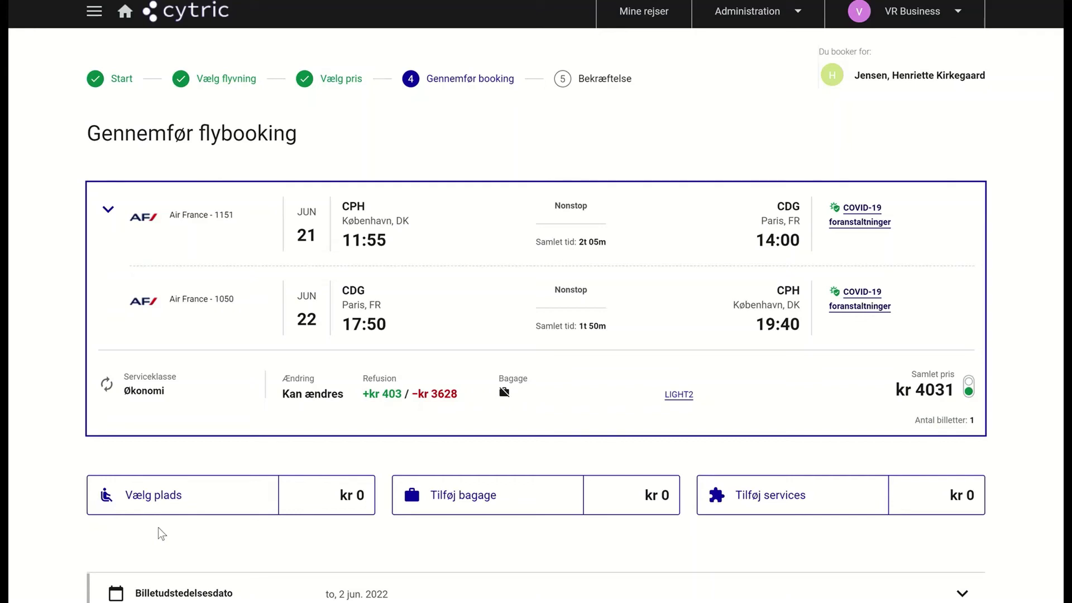
Reserve extra legroom seats 14D on Air France 1151 and 12D on Air France 1050, and confirm the seat selection.
click(149, 498)
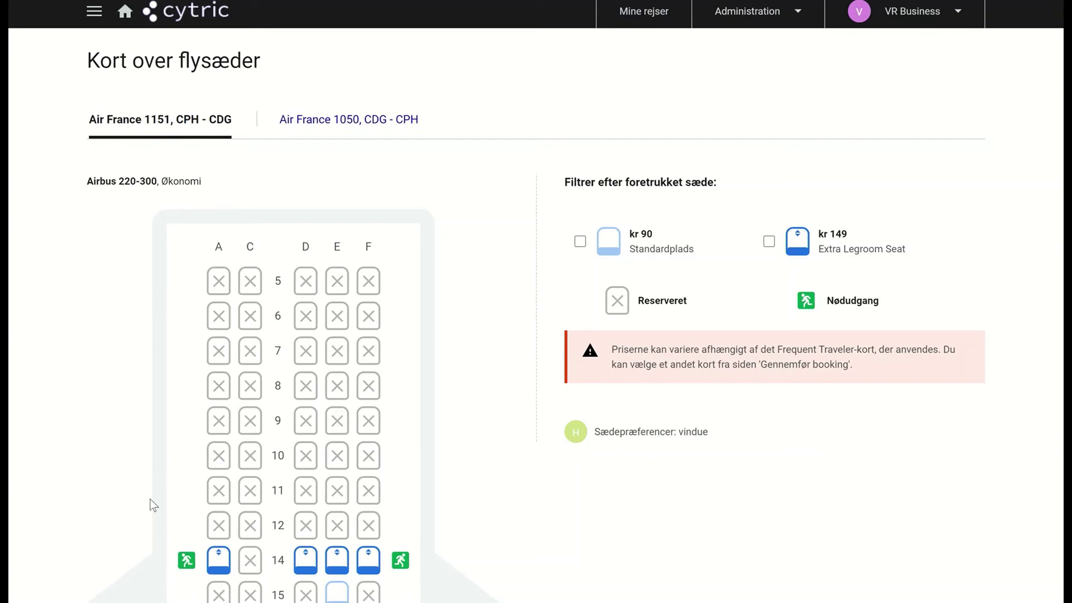
click(306, 561)
click(354, 126)
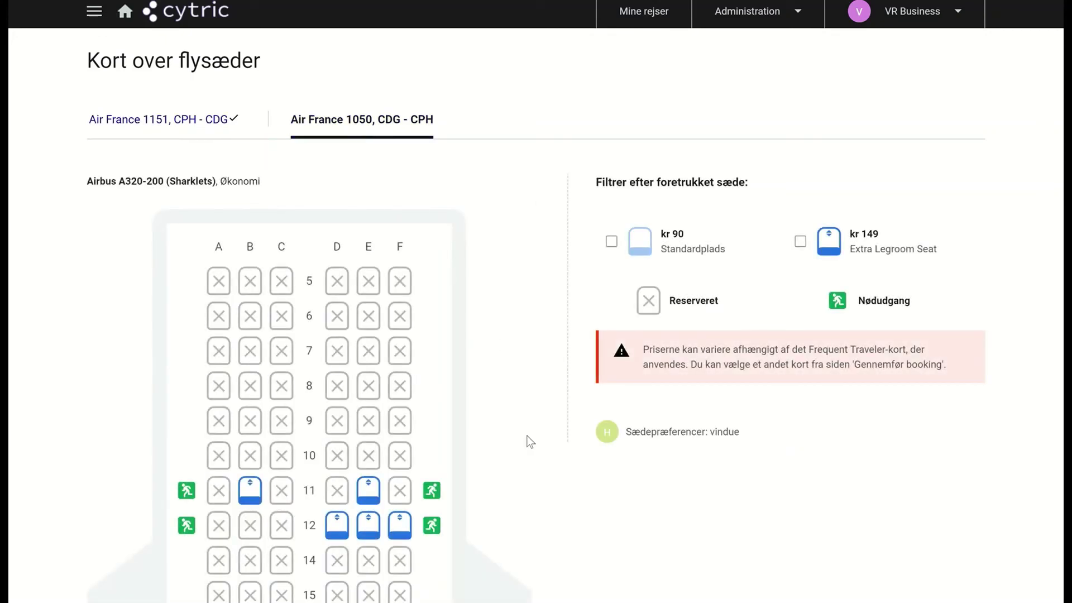
click(338, 524)
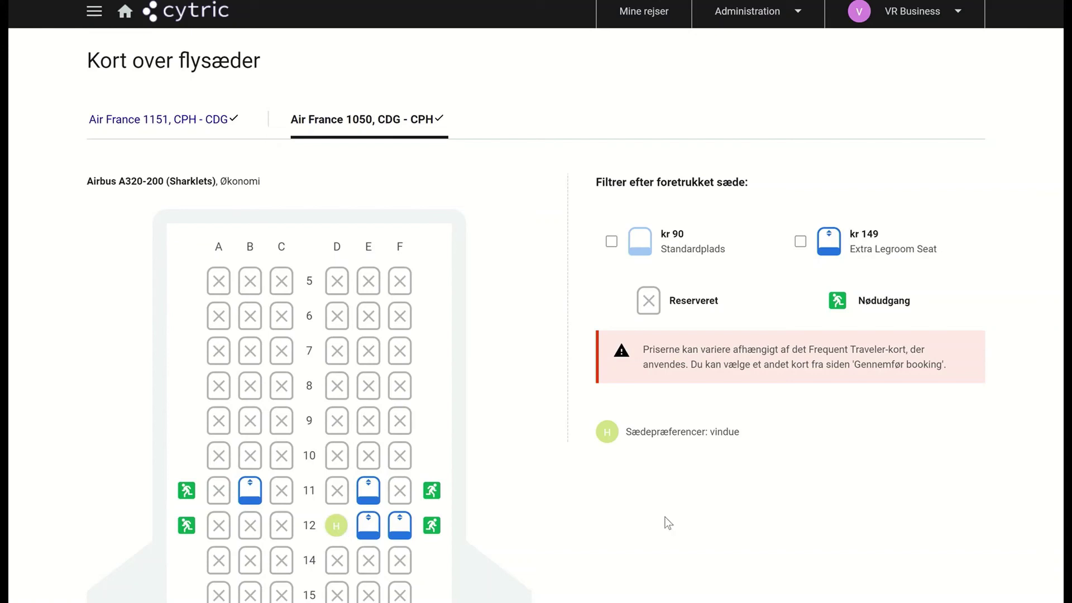
scroll(668, 523, down, 10)
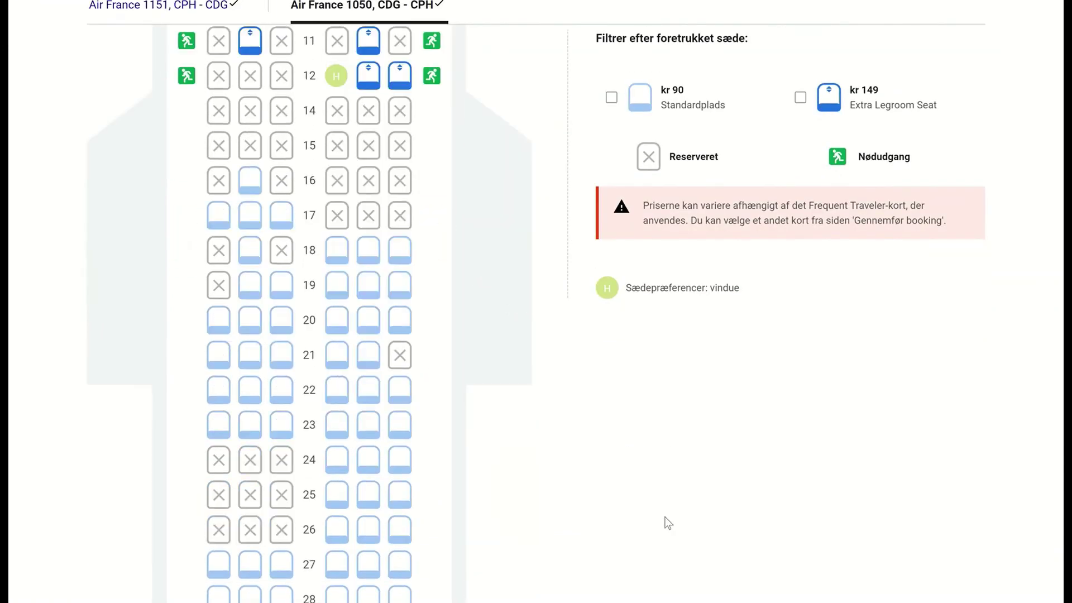
scroll(668, 523, down, 5)
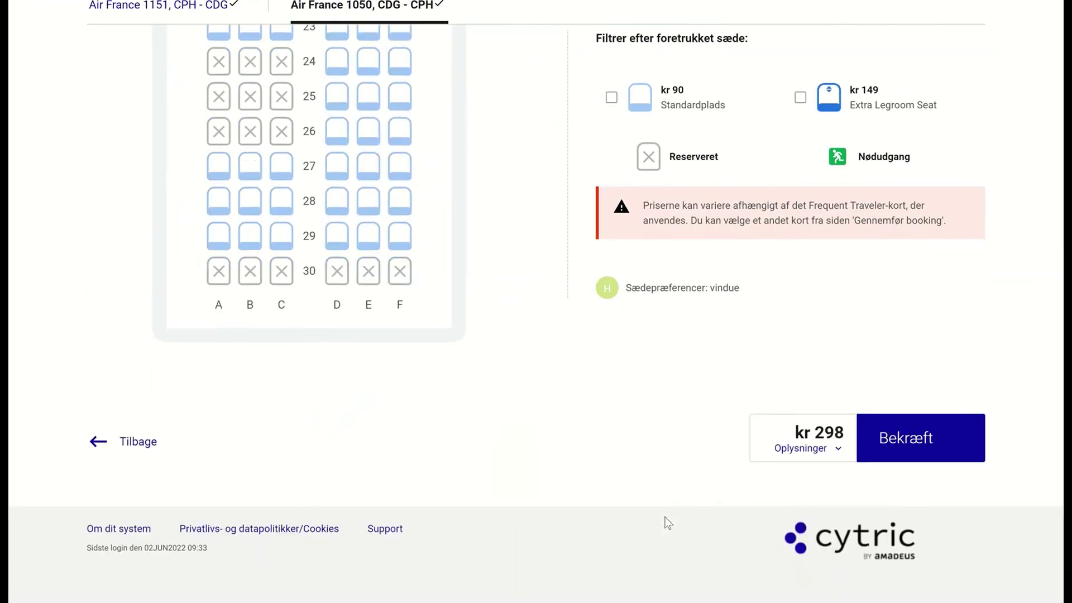
click(915, 438)
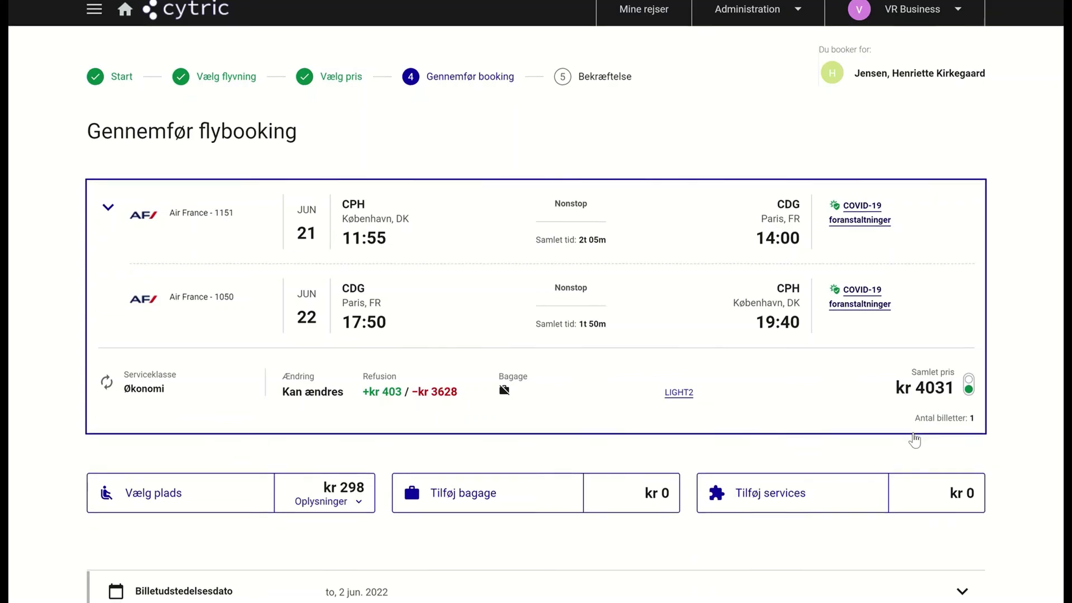
Review the booking detail sections and check the cost centre and employee number fields under Flere oplysninger.
scroll(915, 440, down, 4)
scroll(915, 438, down, 4)
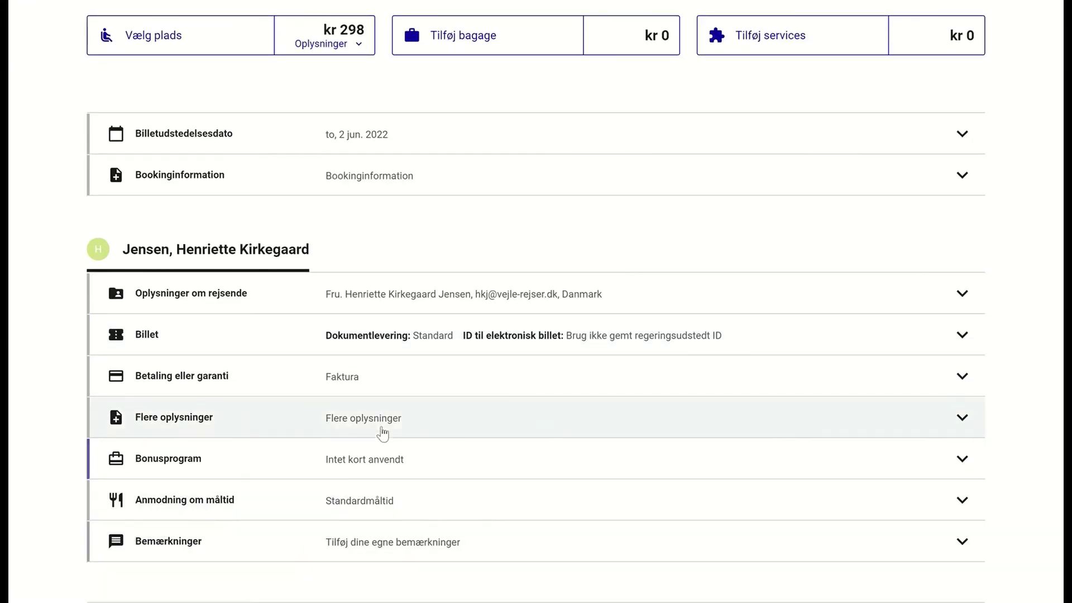
click(469, 430)
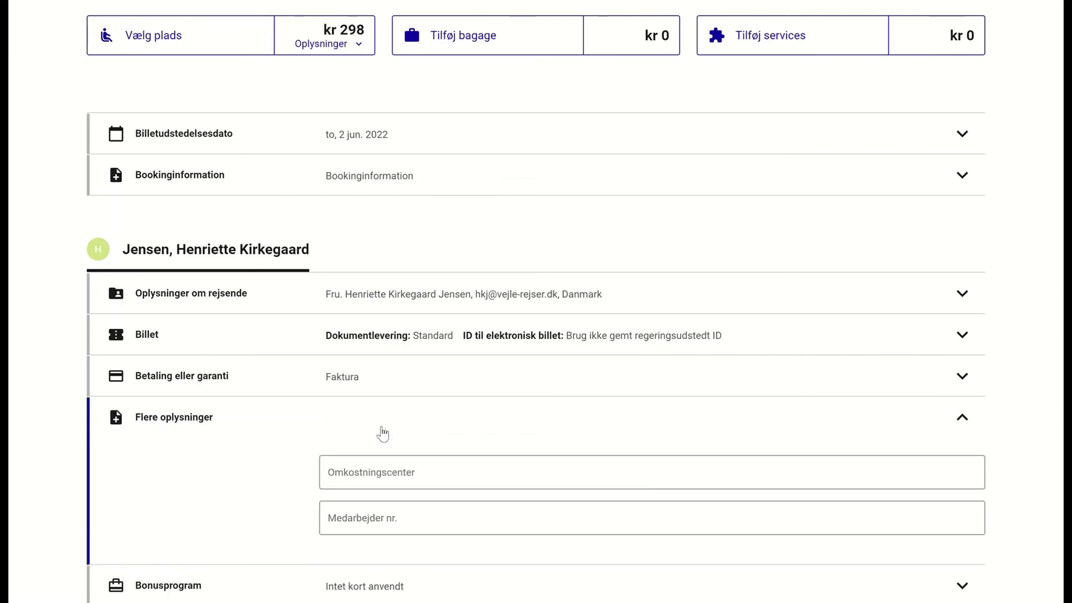
click(383, 434)
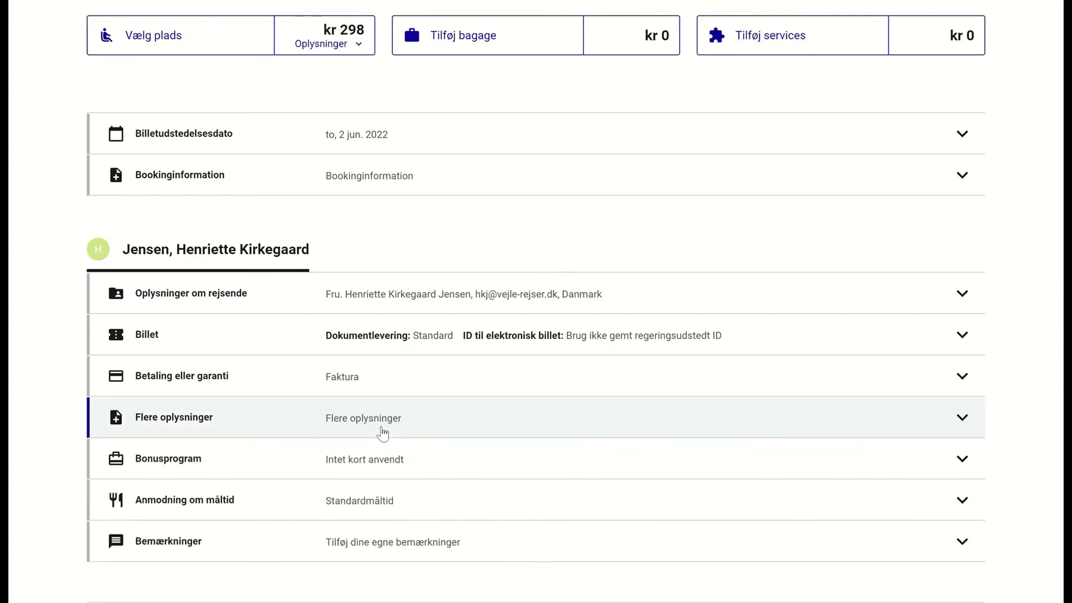
Check the free-text remarks field under Bemærkninger and collapse the section without entering anything.
scroll(382, 434, down, 2)
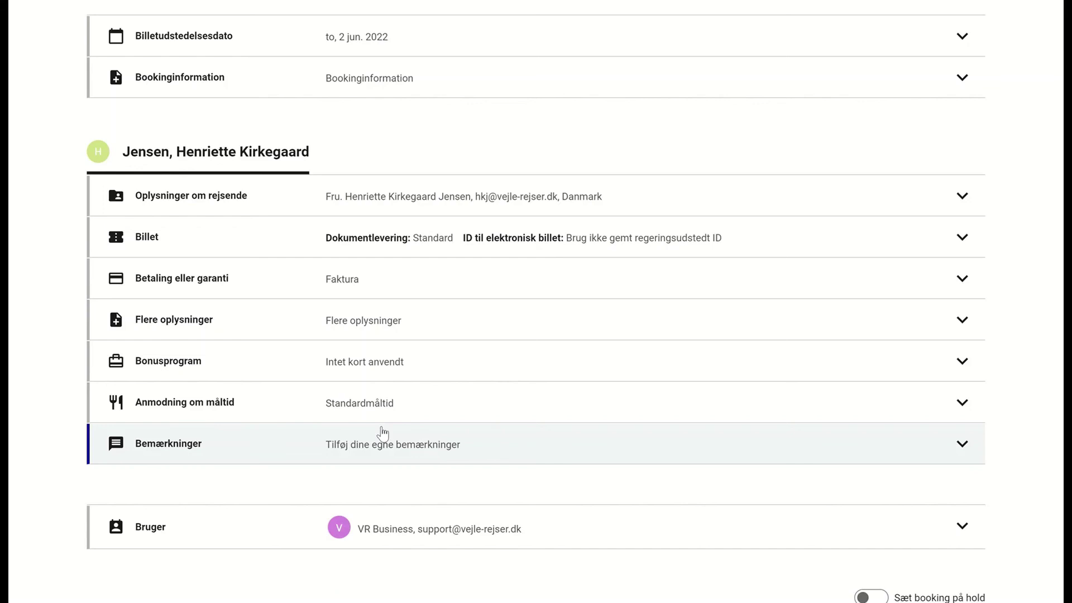
click(379, 454)
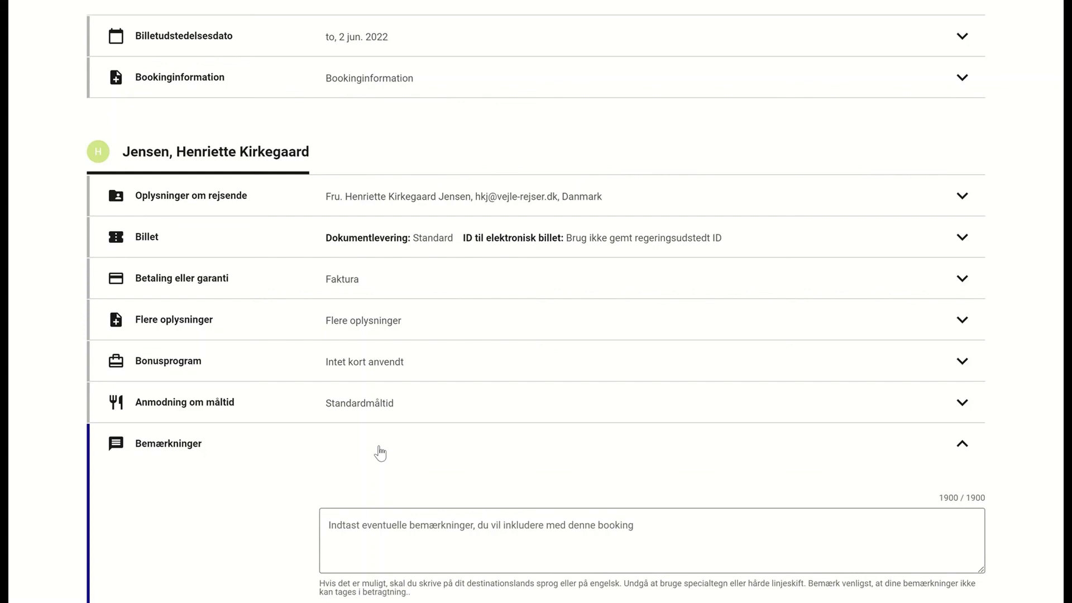
click(380, 453)
Complete the flight booking with Sæt booking på hold enabled, and highlight the confirmation deadline on the reservation page.
scroll(380, 453, down, 5)
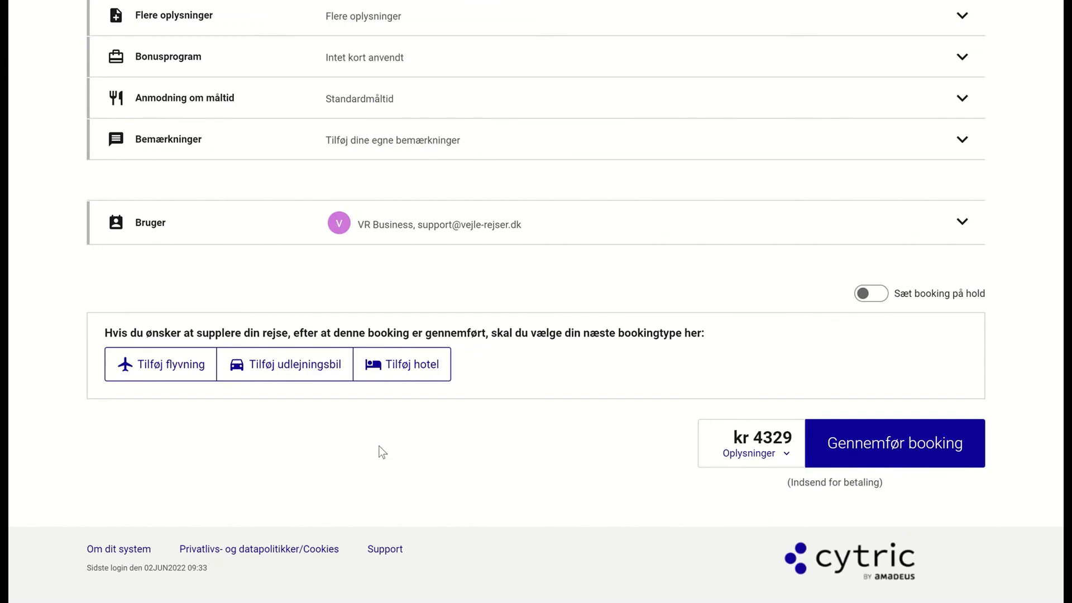
click(872, 293)
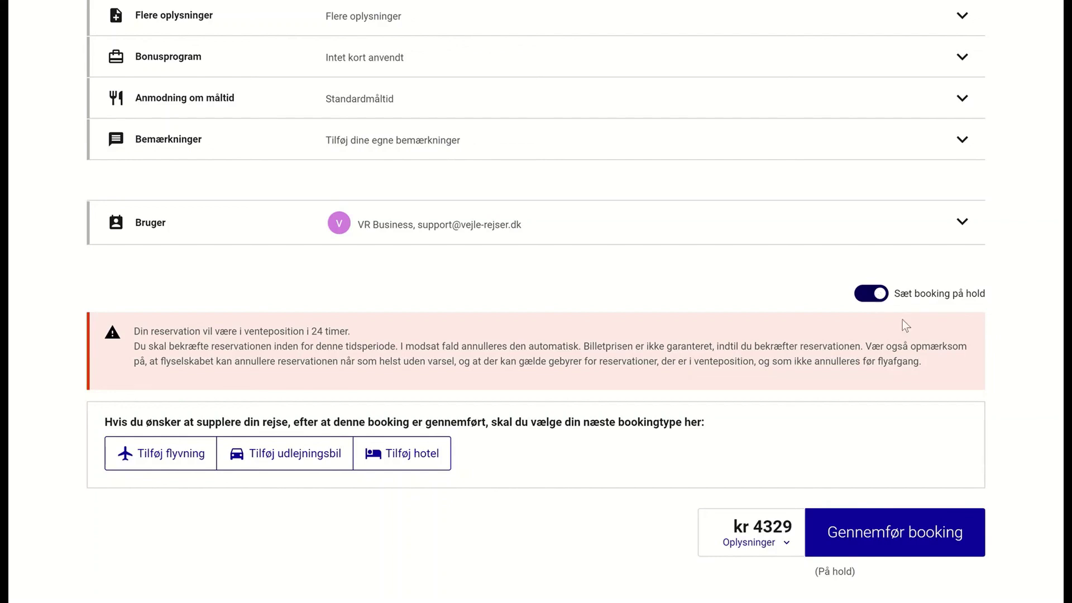
click(915, 539)
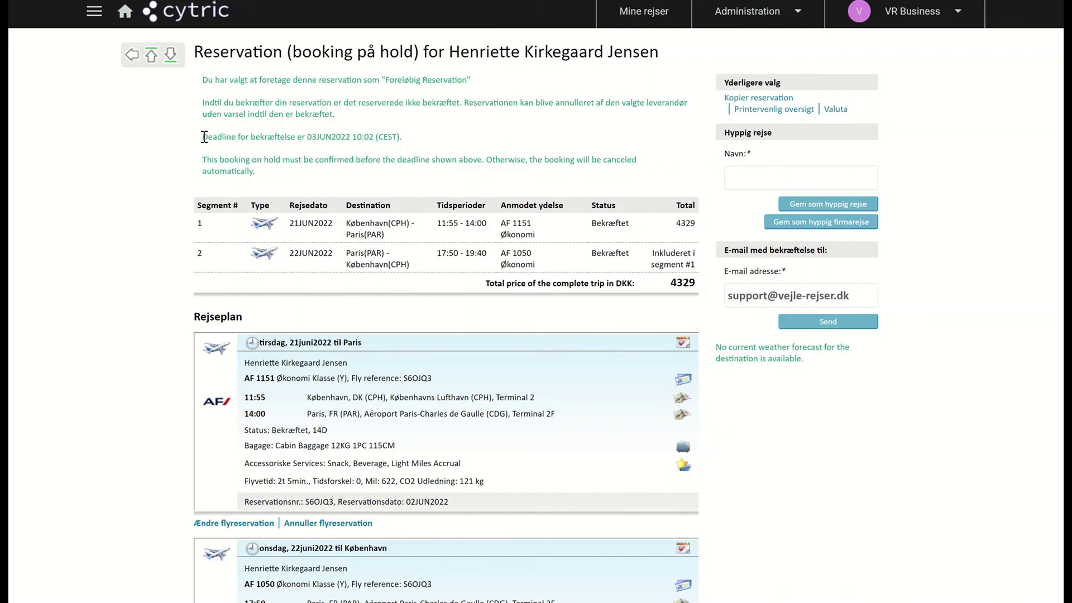
drag(204, 137, 409, 146)
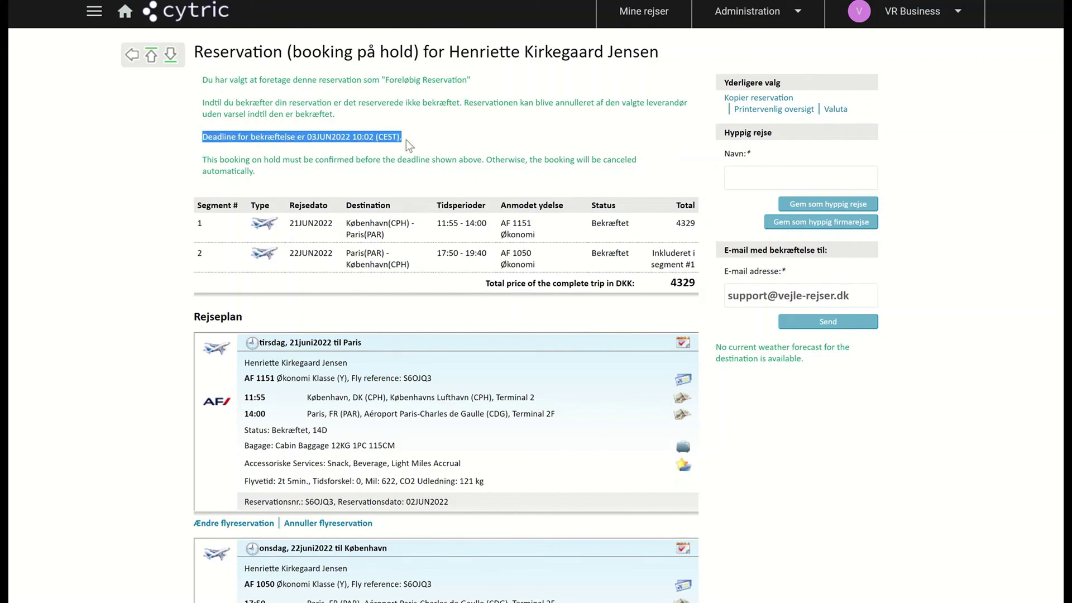
click(479, 153)
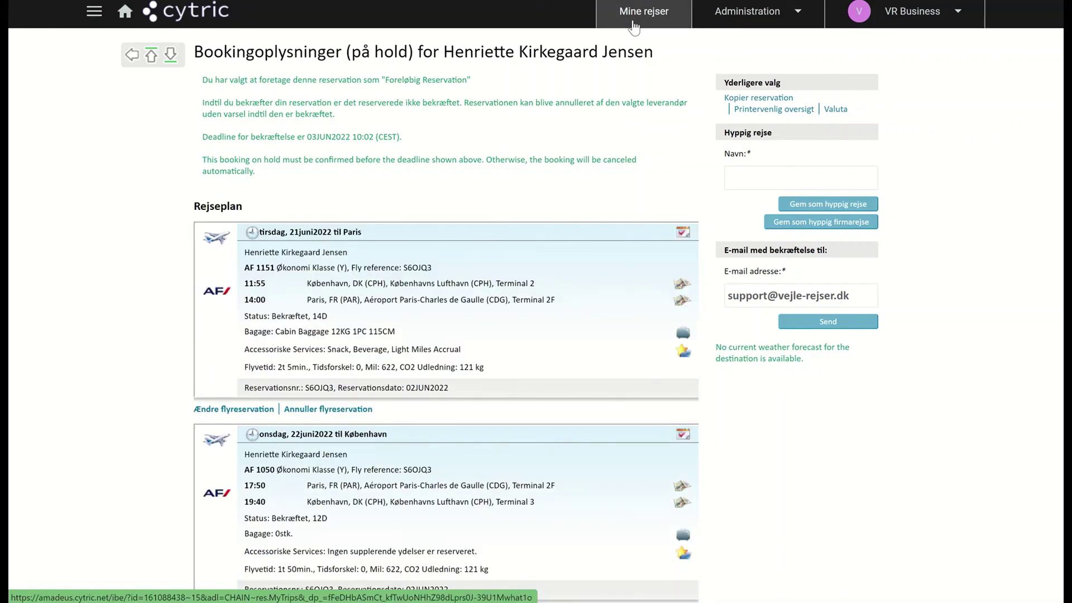
Search the upcoming trips in Mine rejser with the På Hold status added to the filter.
click(633, 27)
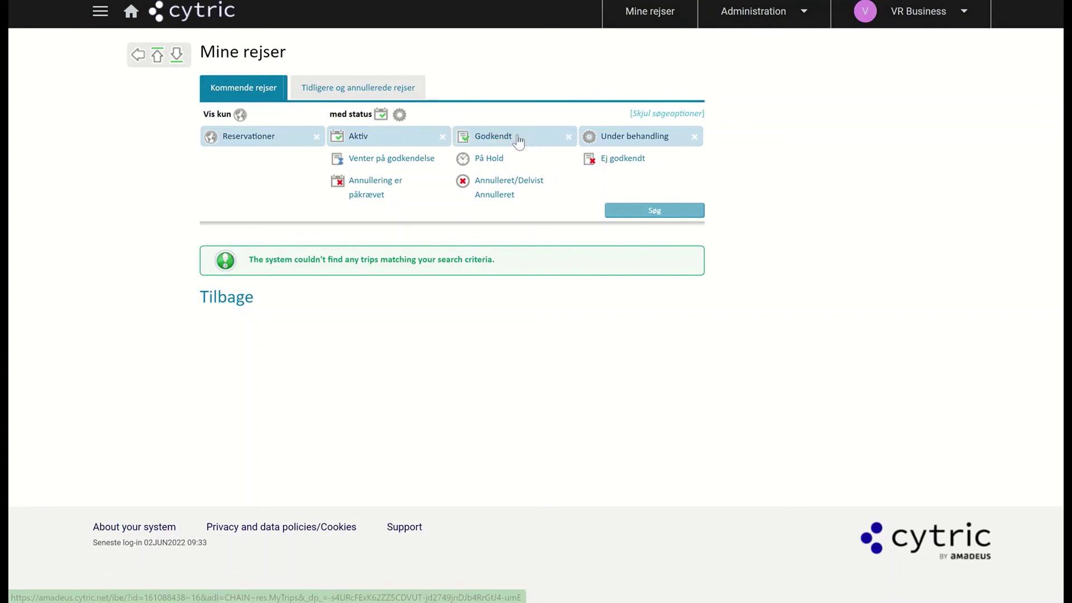
click(492, 158)
click(648, 218)
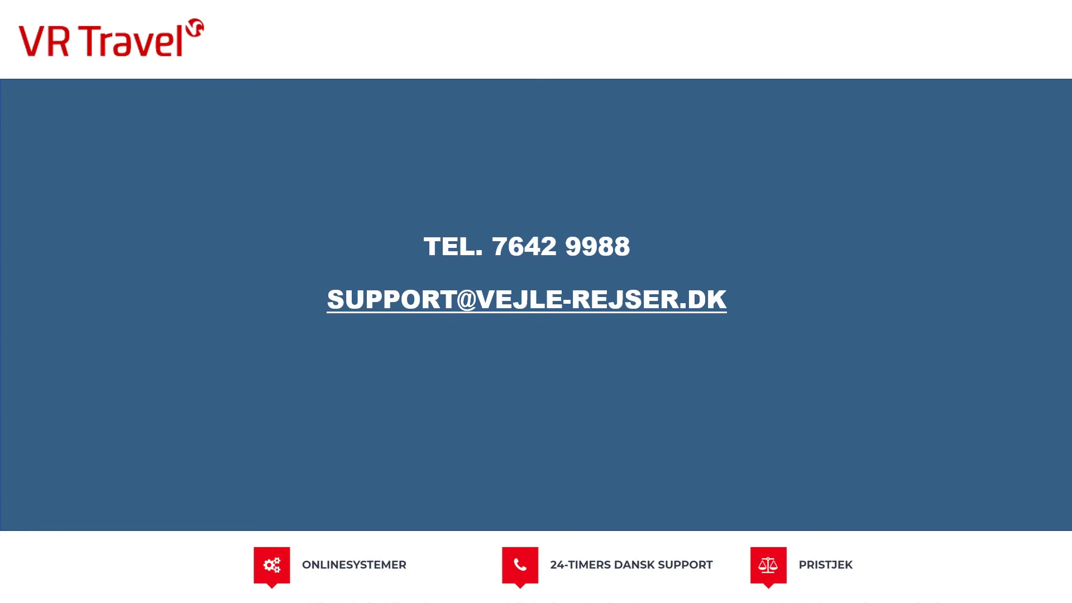
key(Right)
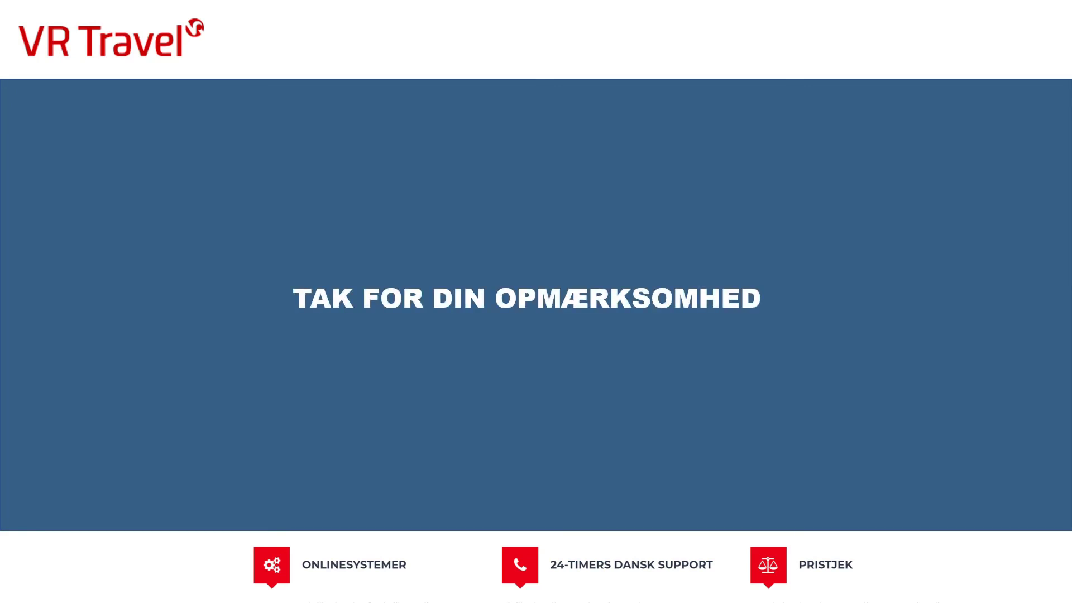